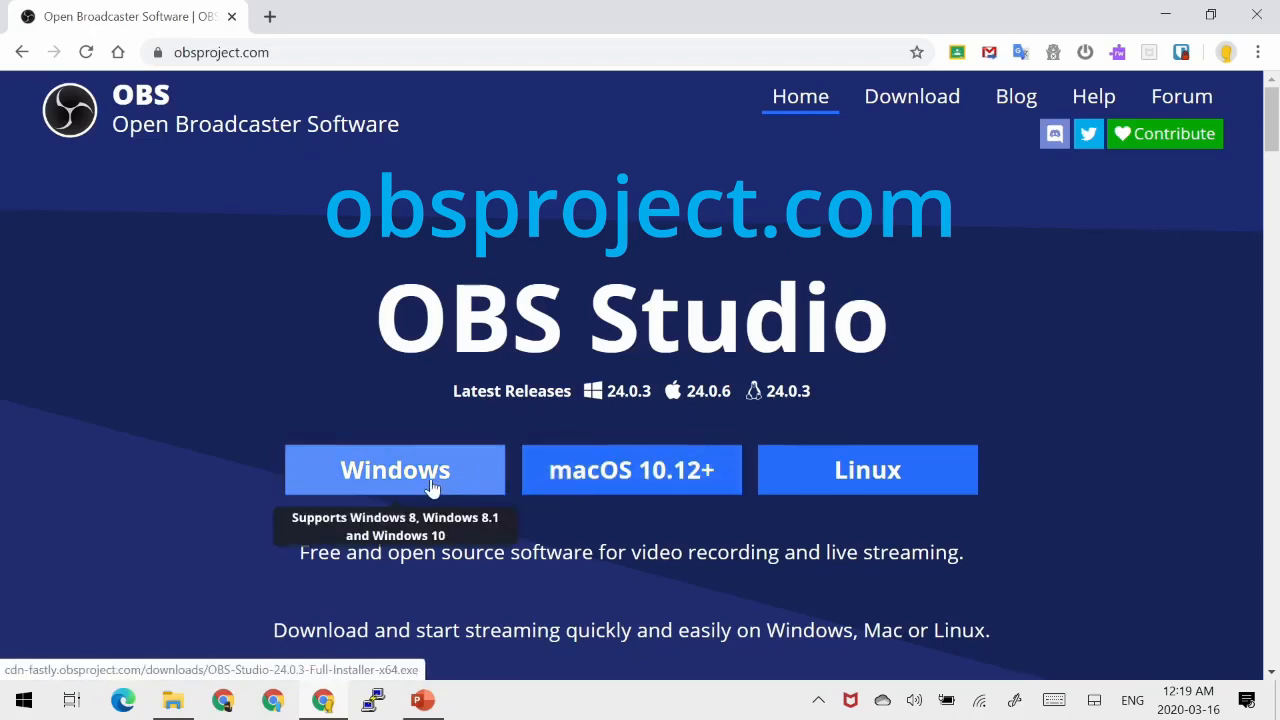
- Run OBS-Studio-24.0.3-Full-Installer-x64.exe from the Downloads folder and dismiss the IObit Uninstaller notification
click(170, 712)
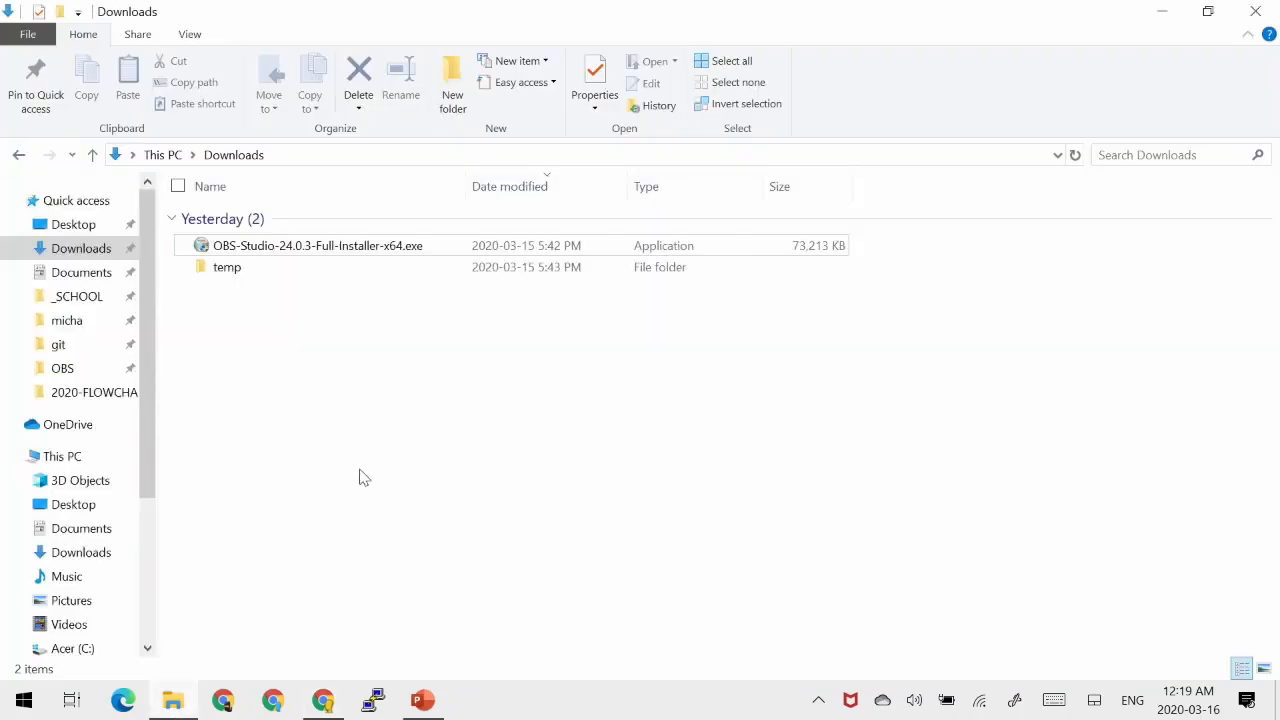
double_click(325, 244)
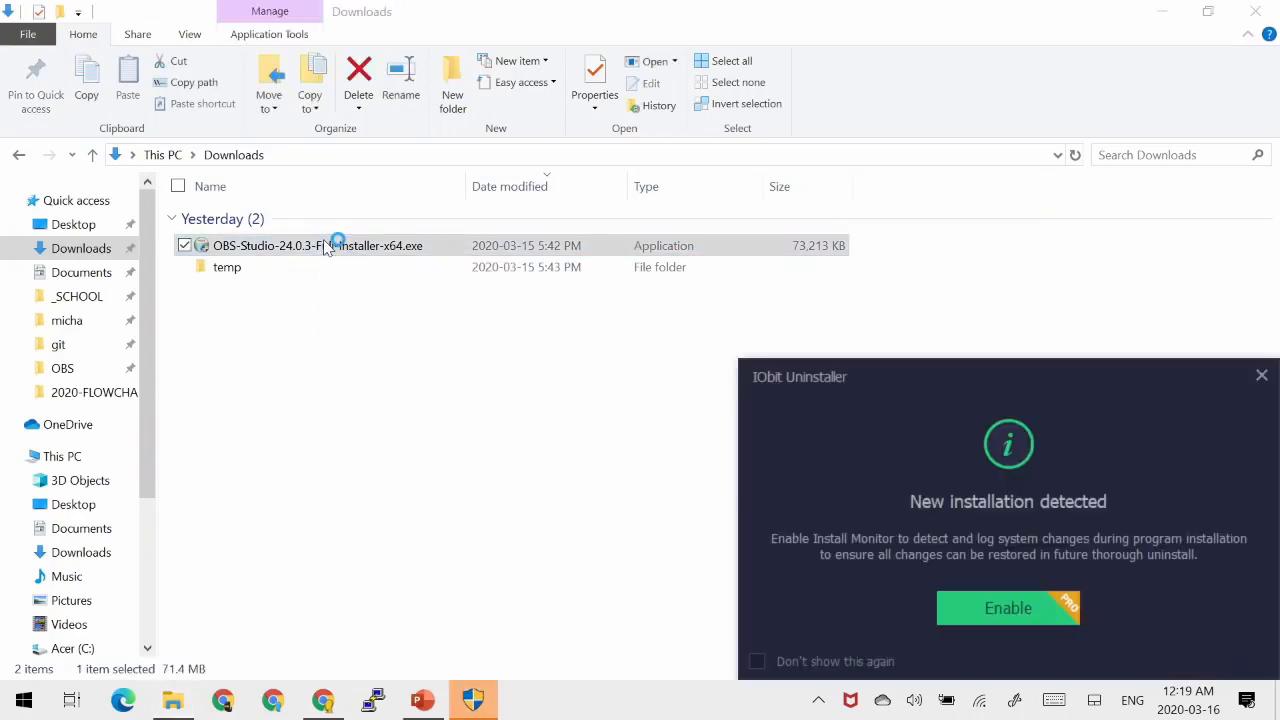
click(1261, 375)
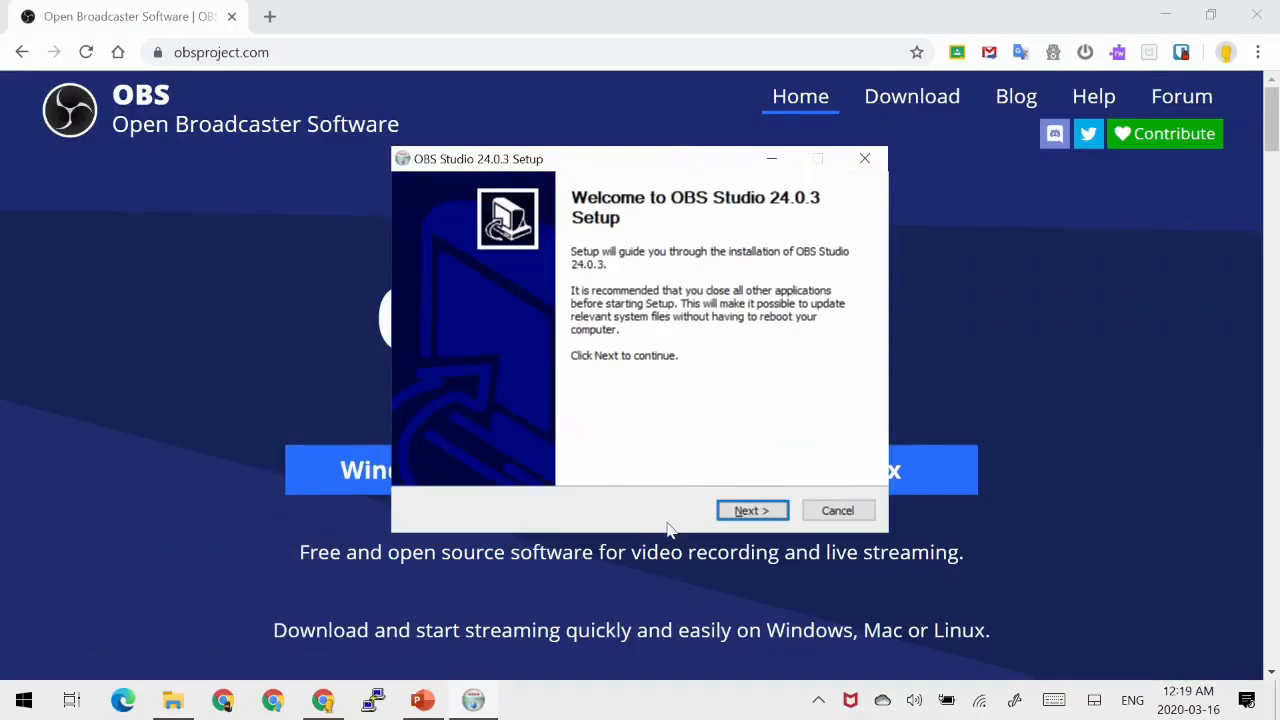
- Accept the license and install OBS Studio 24.0.3 in C:\Program Files\obs-studio, finishing the setup without launching the program
click(740, 510)
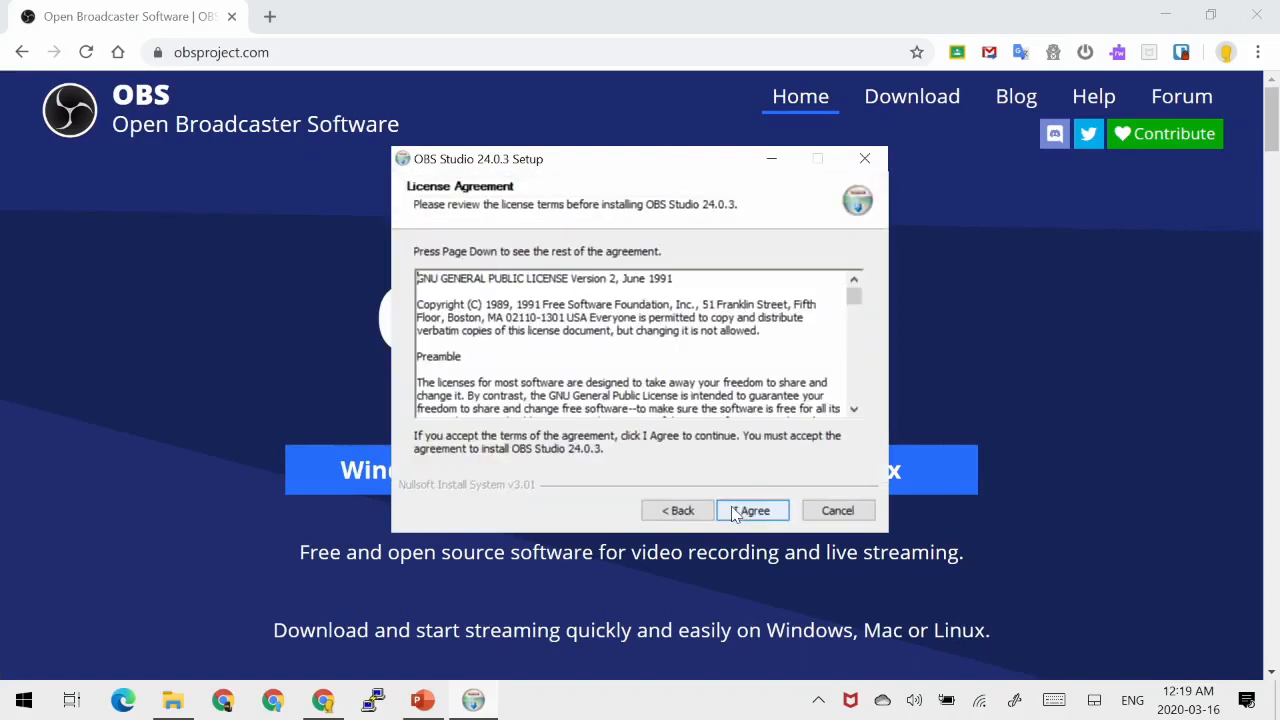
click(735, 511)
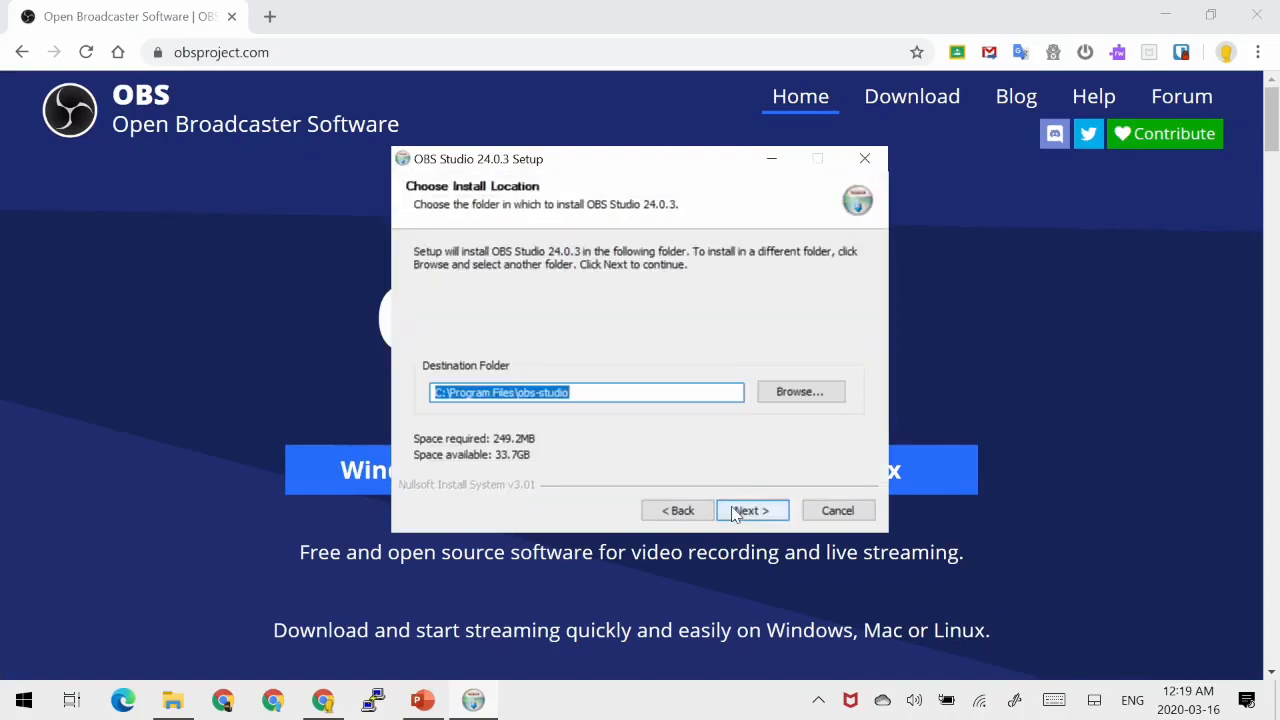
click(735, 511)
click(735, 511)
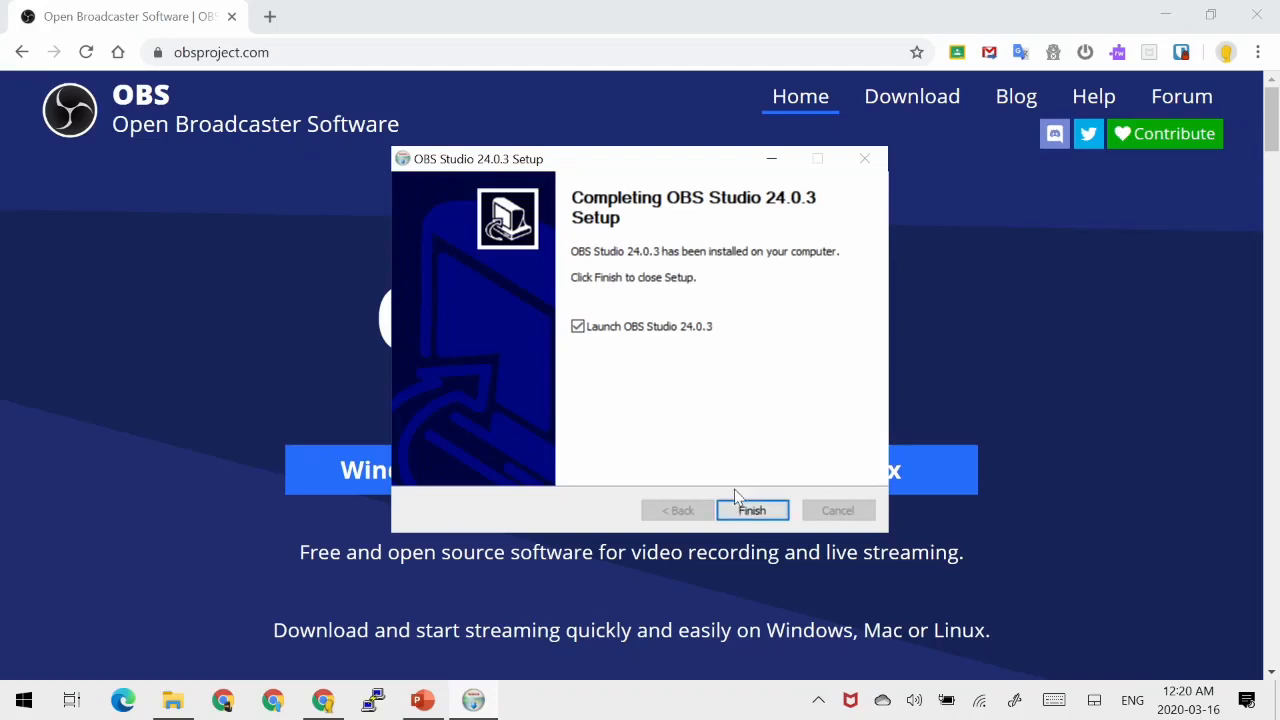
click(590, 336)
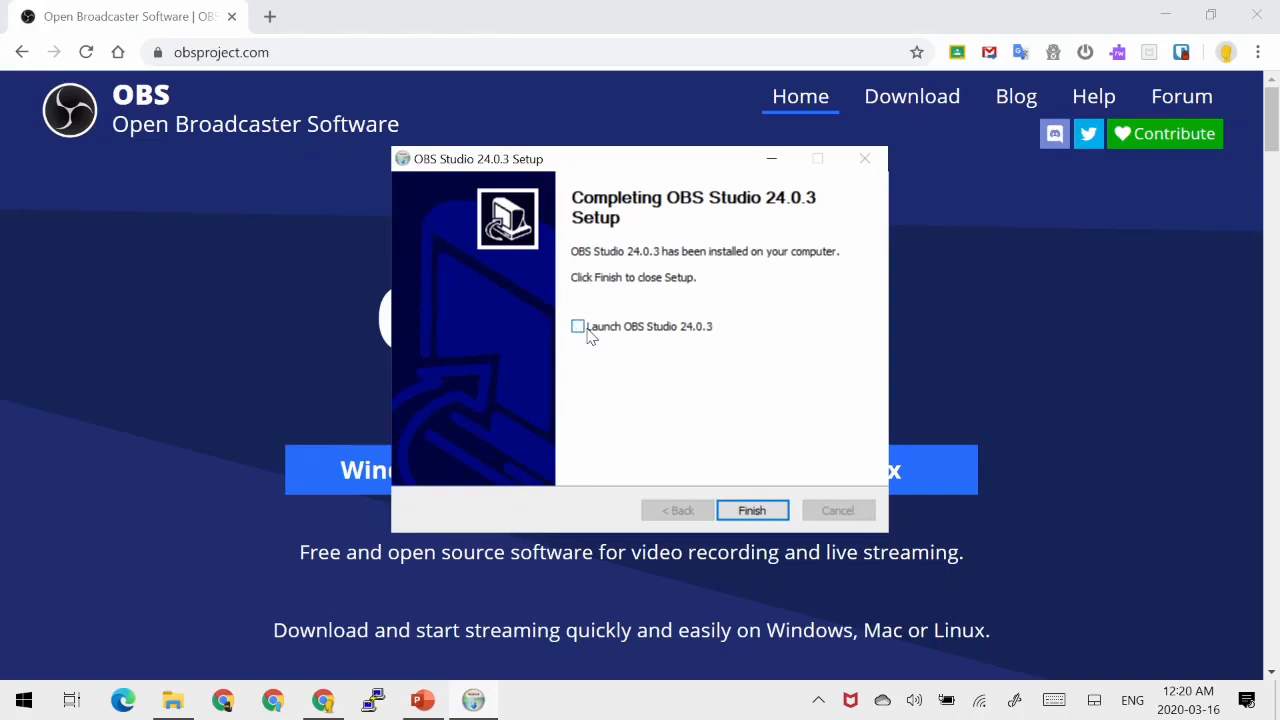
click(754, 515)
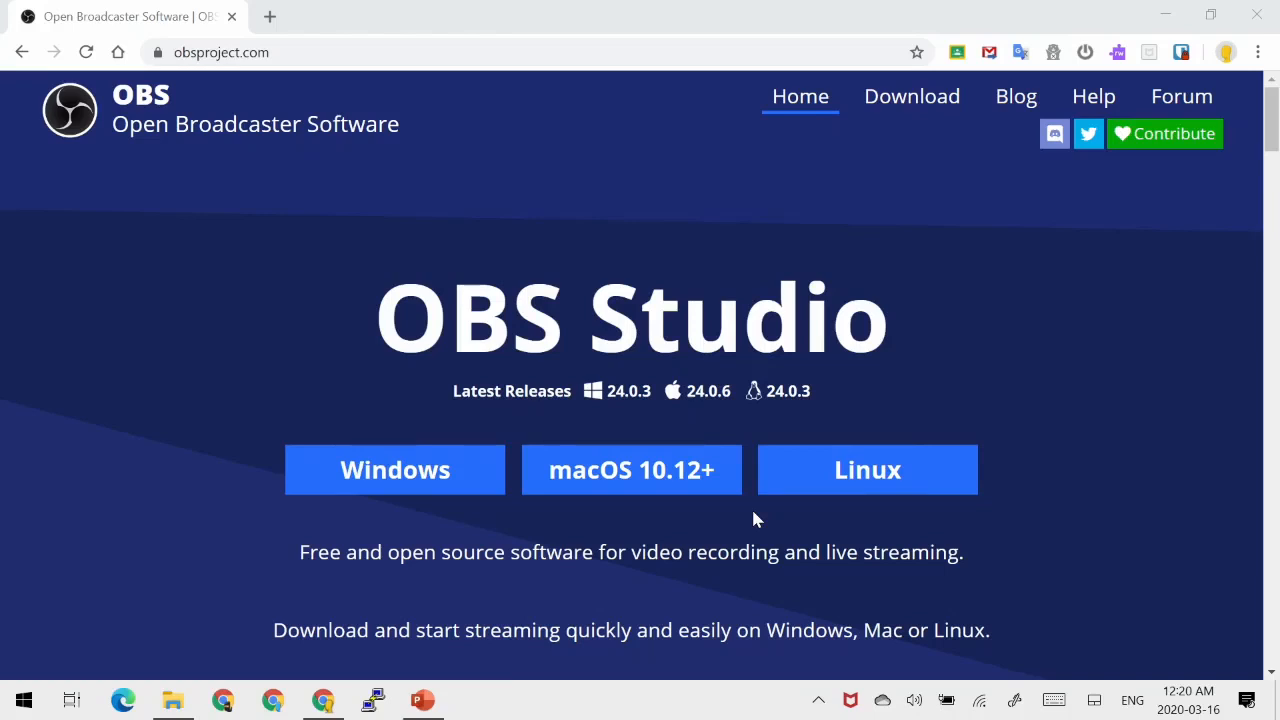
- Show the desktop, find OBS Studio (64bit) among the installed programs by searching for "obs", and launch it
key(super+d)
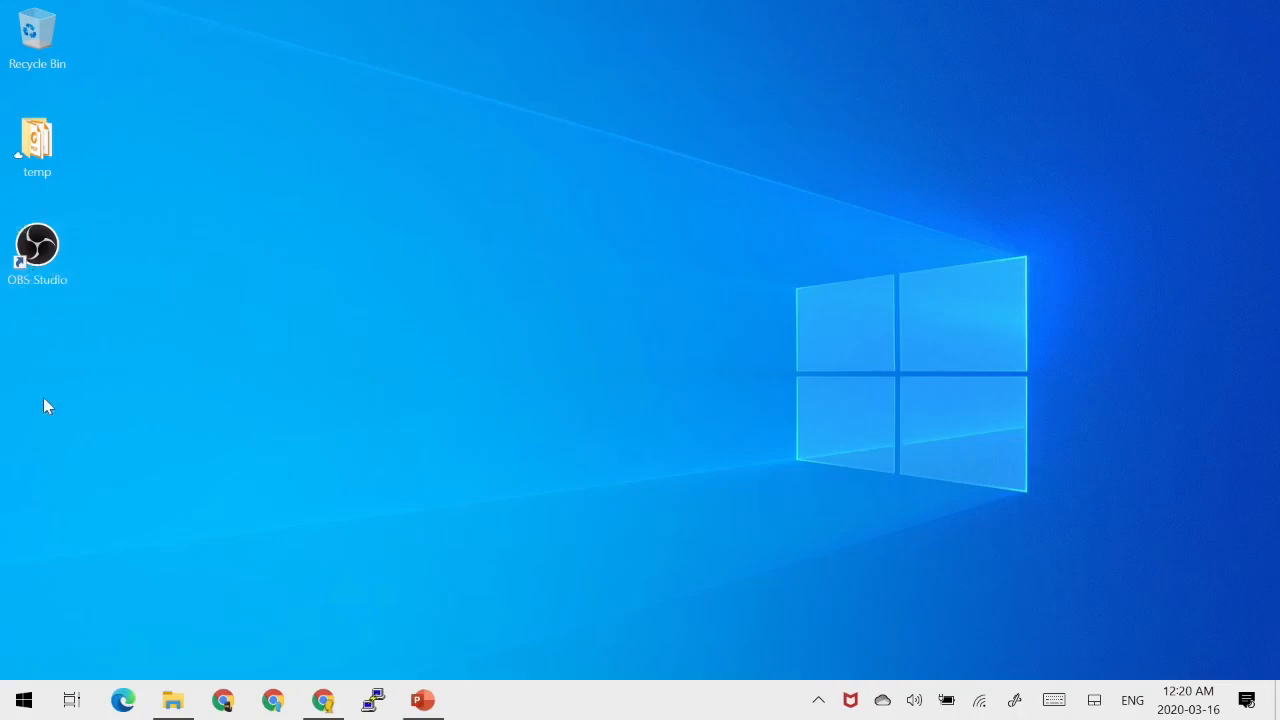
click(24, 699)
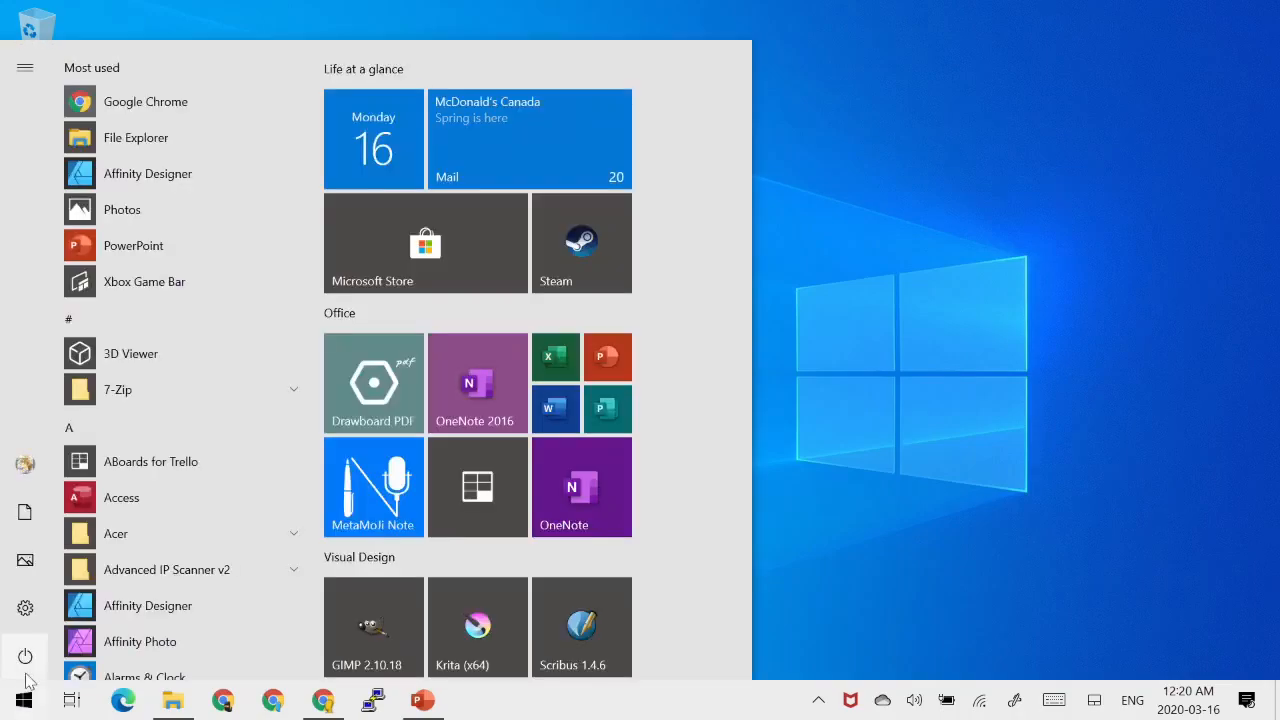
scroll(198, 467, down, 10)
scroll(198, 467, down, 15)
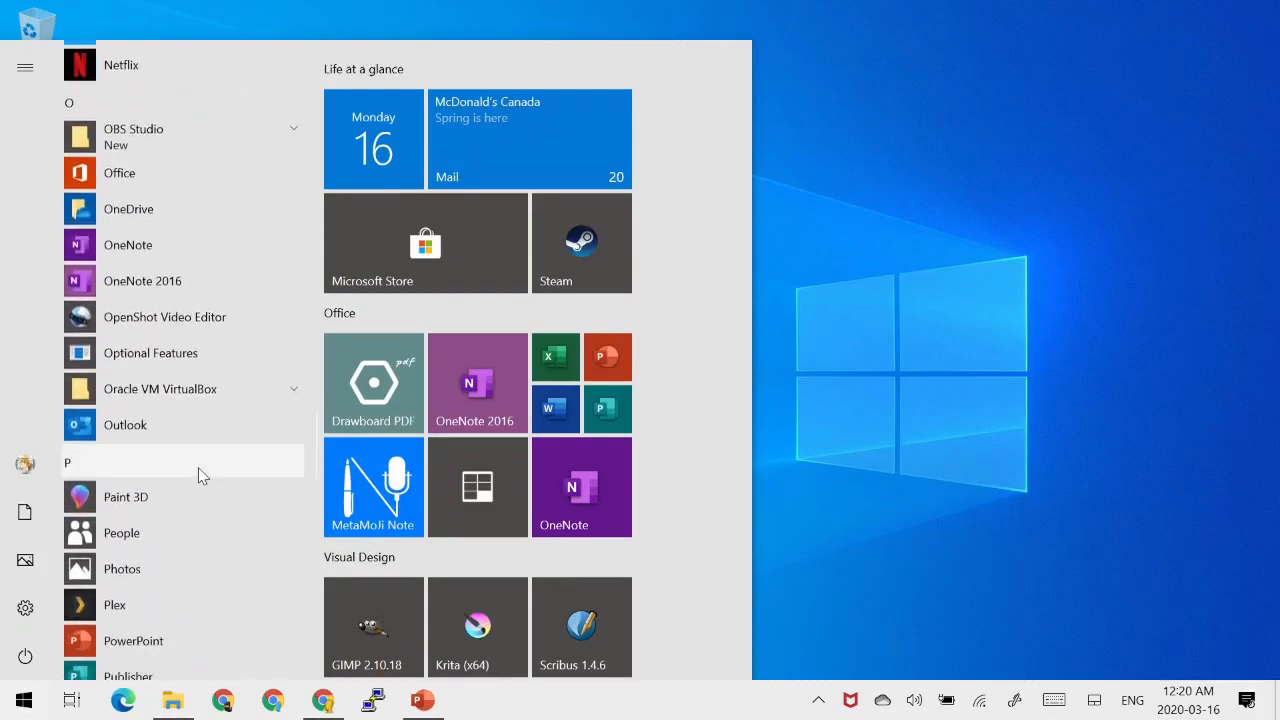
click(184, 137)
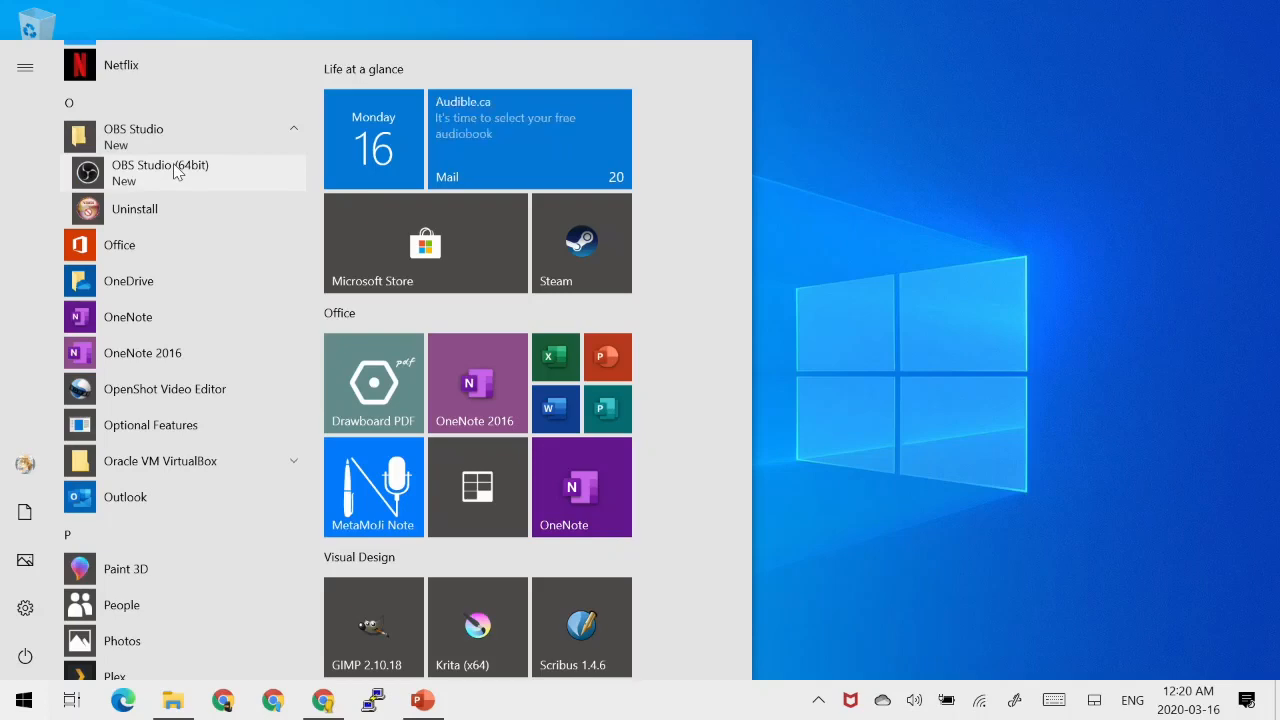
text(obs)
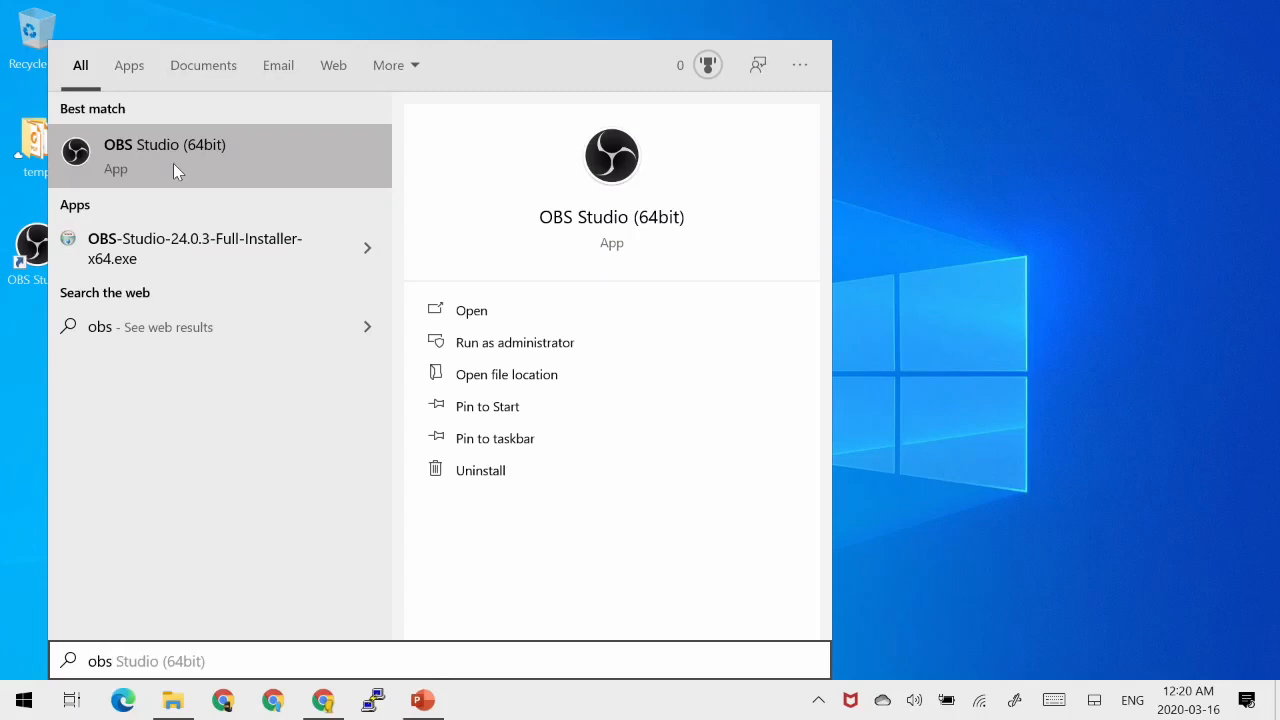
click(174, 170)
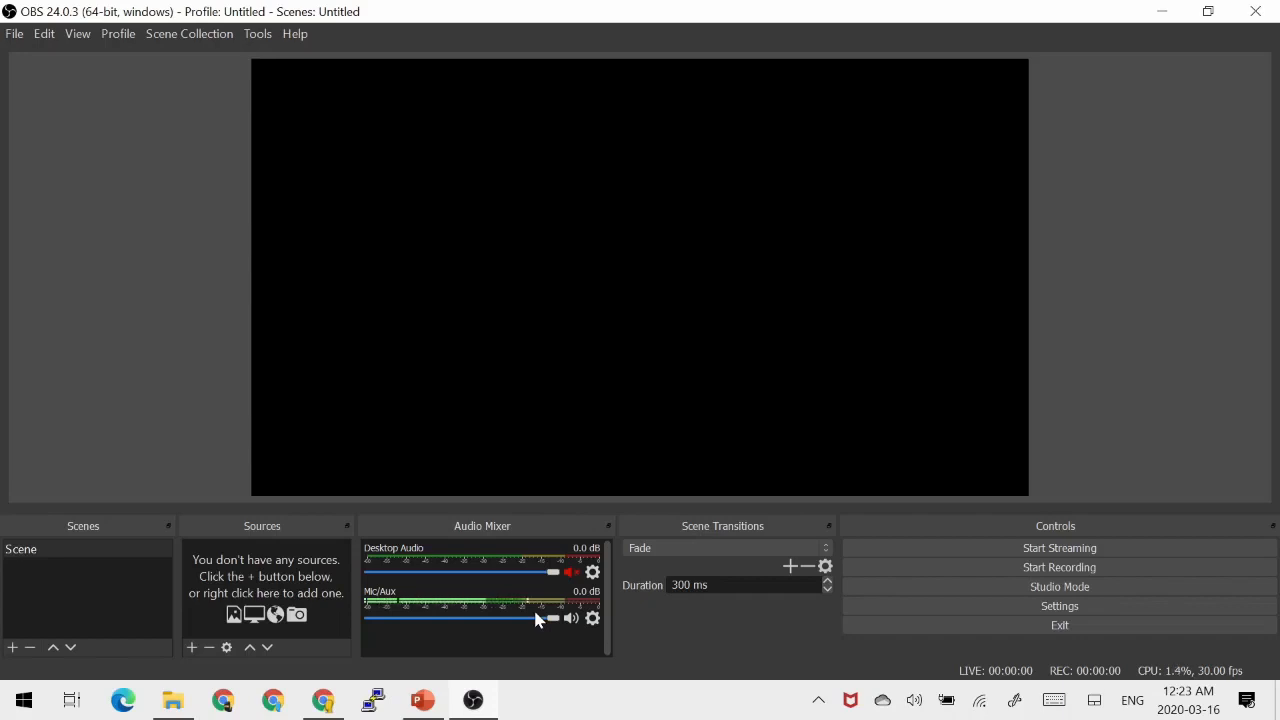
- Unmute the Desktop Audio channel in the audio mixer and mute it again
click(571, 574)
click(571, 574)
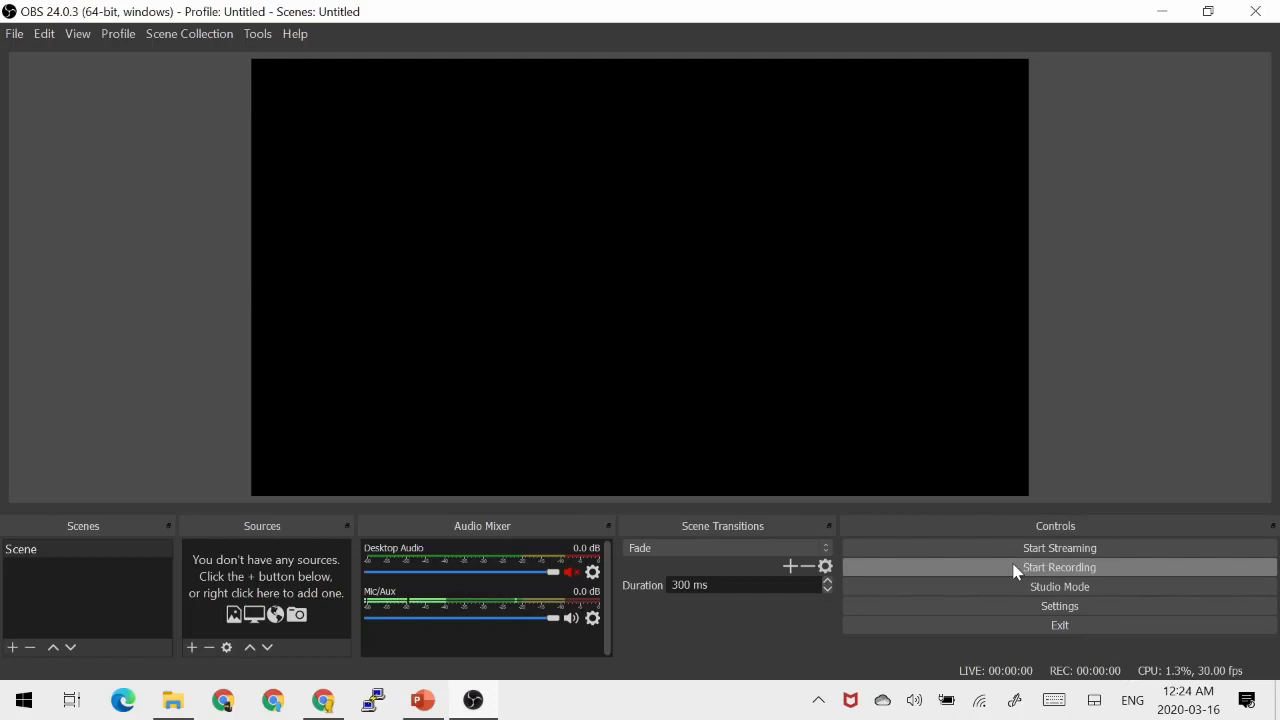
- Rename the default scene as Main Monitor
click(33, 550)
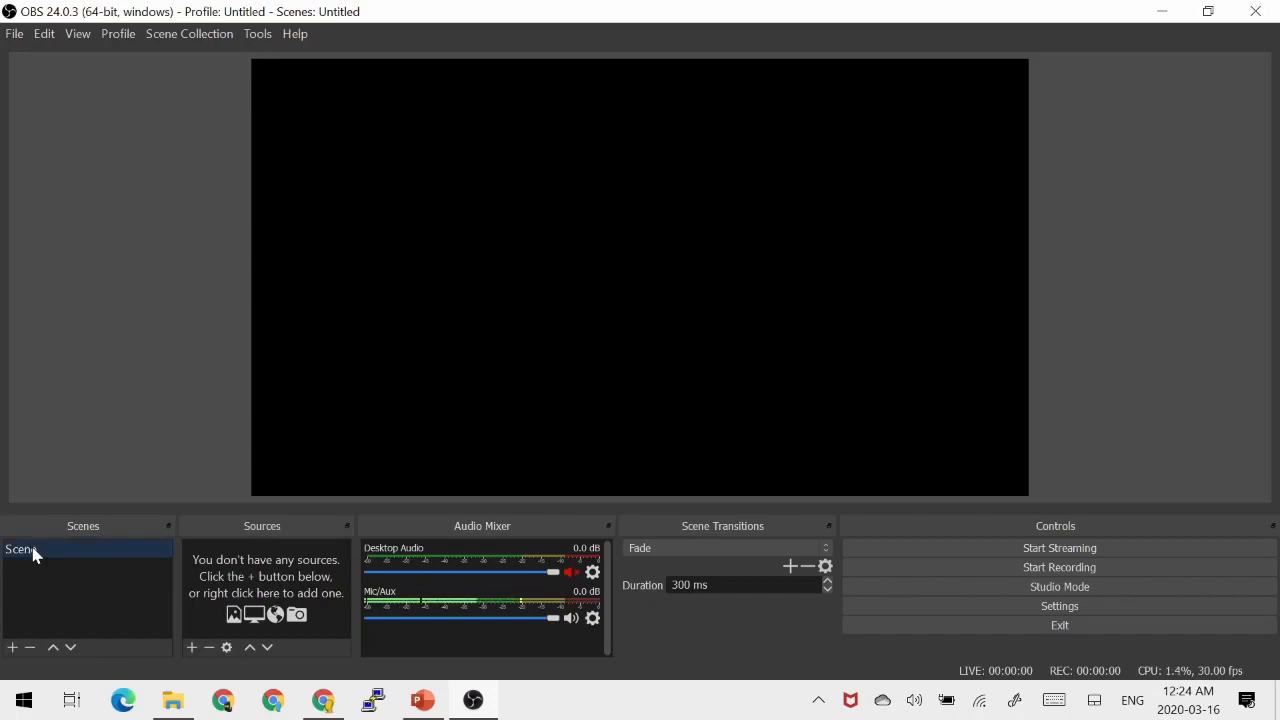
right_click(33, 552)
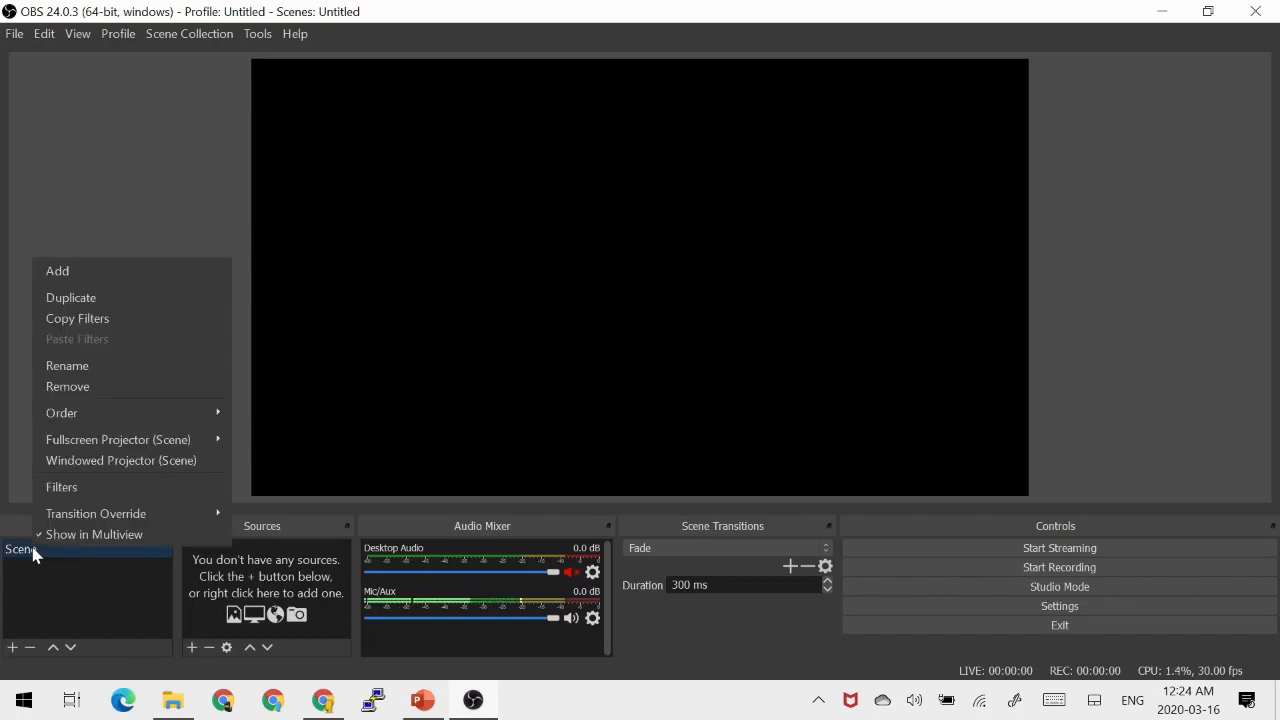
click(113, 375)
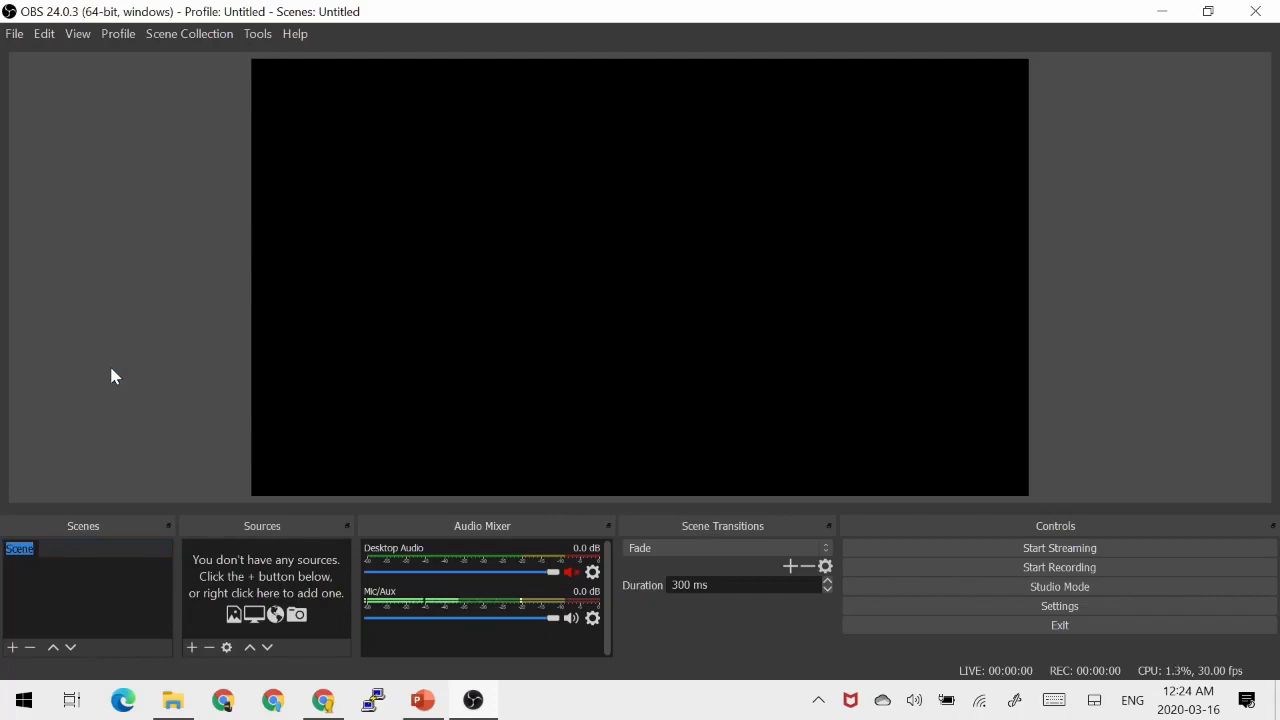
text(Main Monitor)
key(Return)
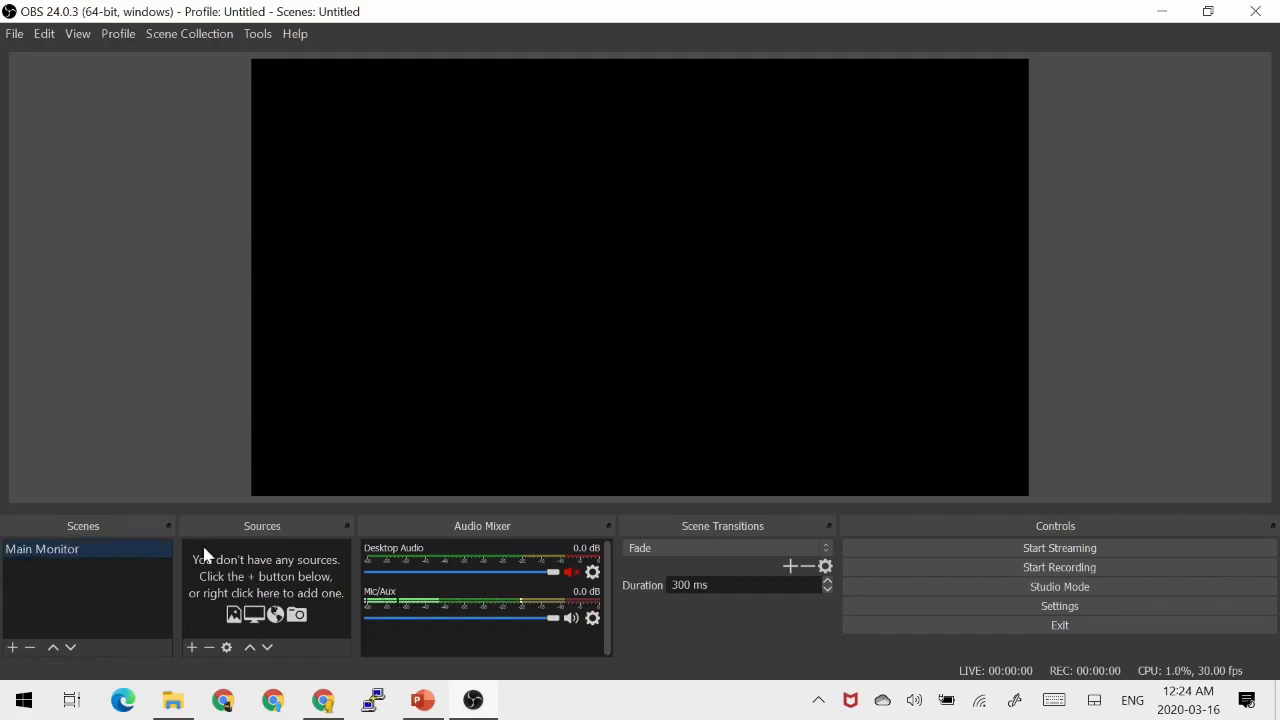
- Add a new Display Capture source named "Display 1" to the Main Monitor scene
click(195, 648)
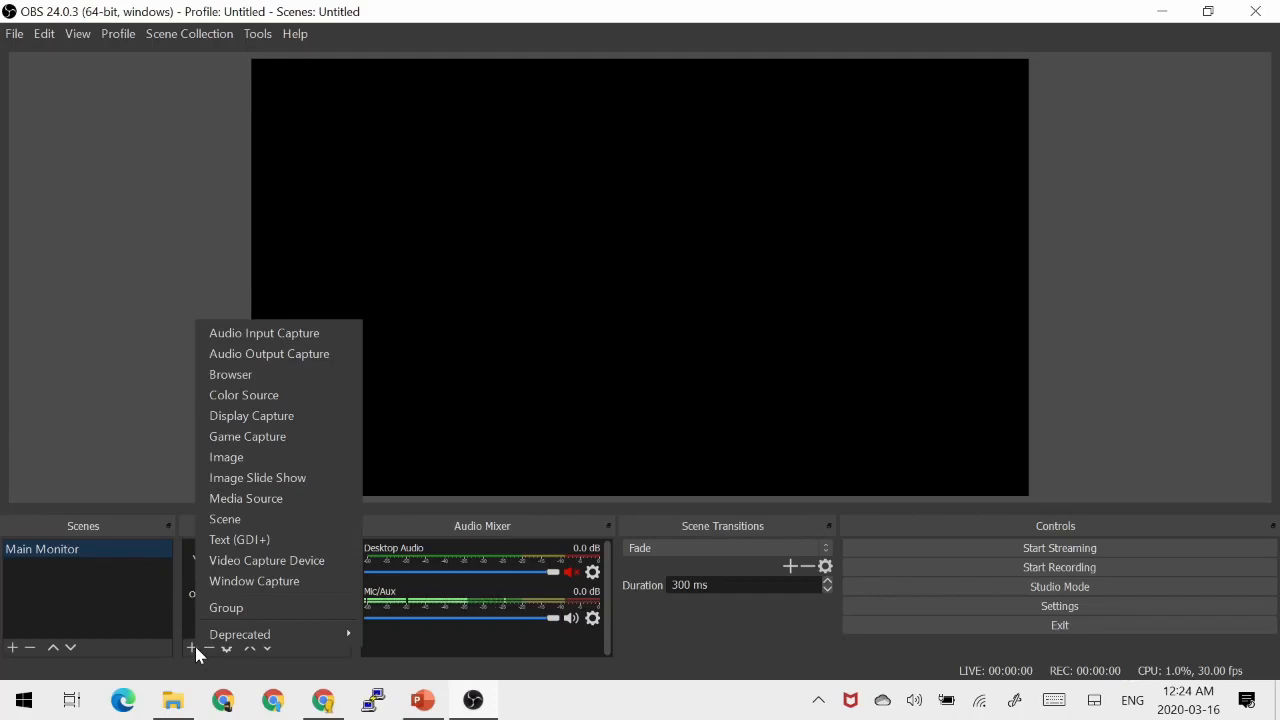
click(325, 415)
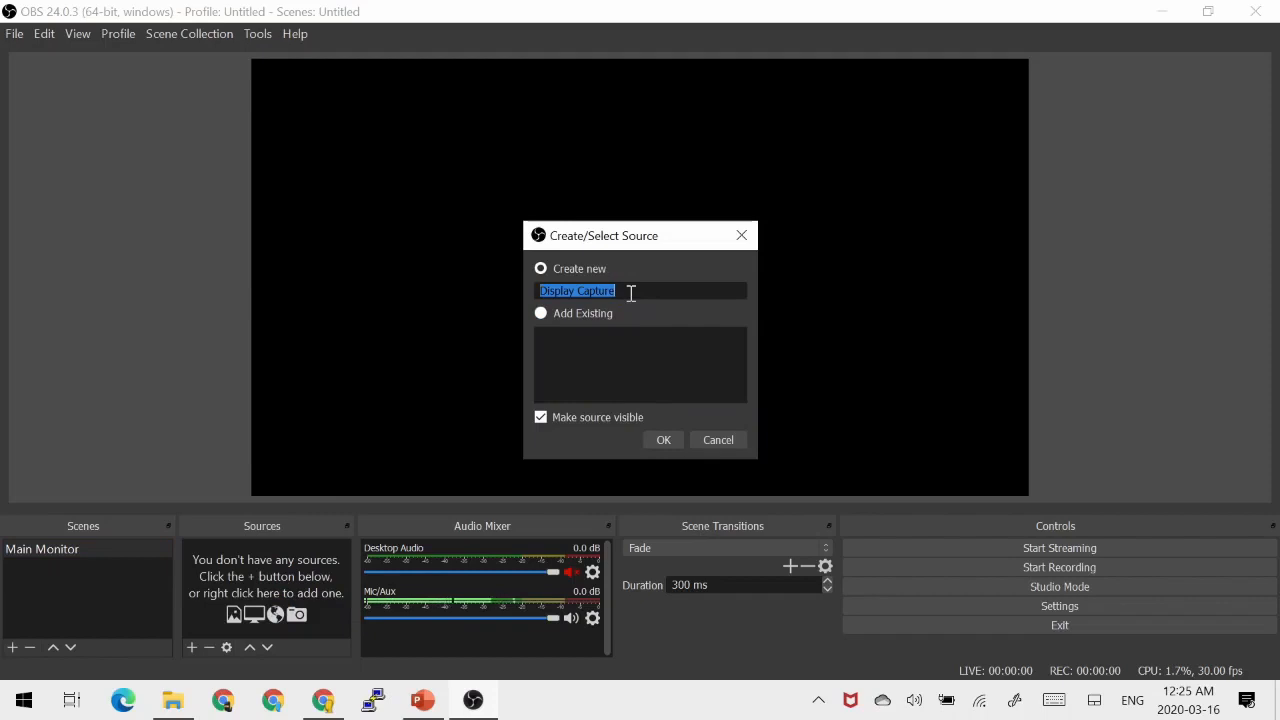
text(Main)
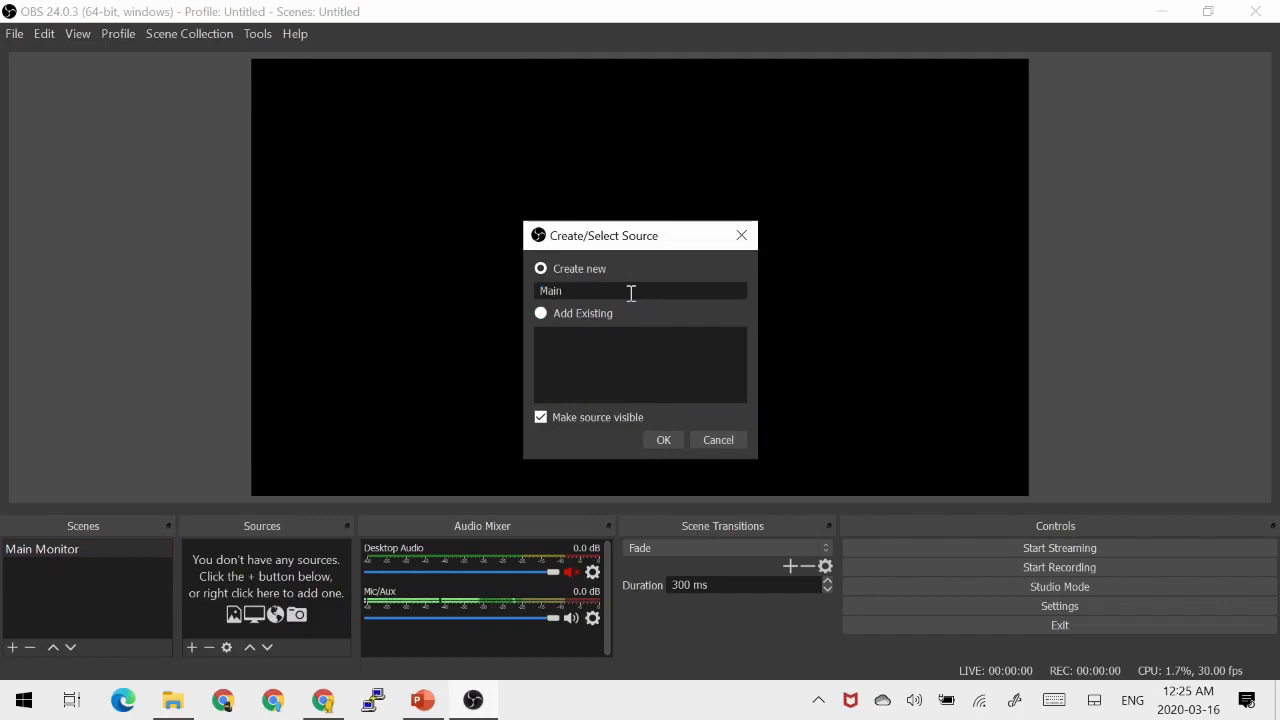
text( M)
key(BackSpace)
key(BackSpace)
key(BackSpace)
key(BackSpace)
key(BackSpace)
key(BackSpace)
text(Display 1)
click(646, 443)
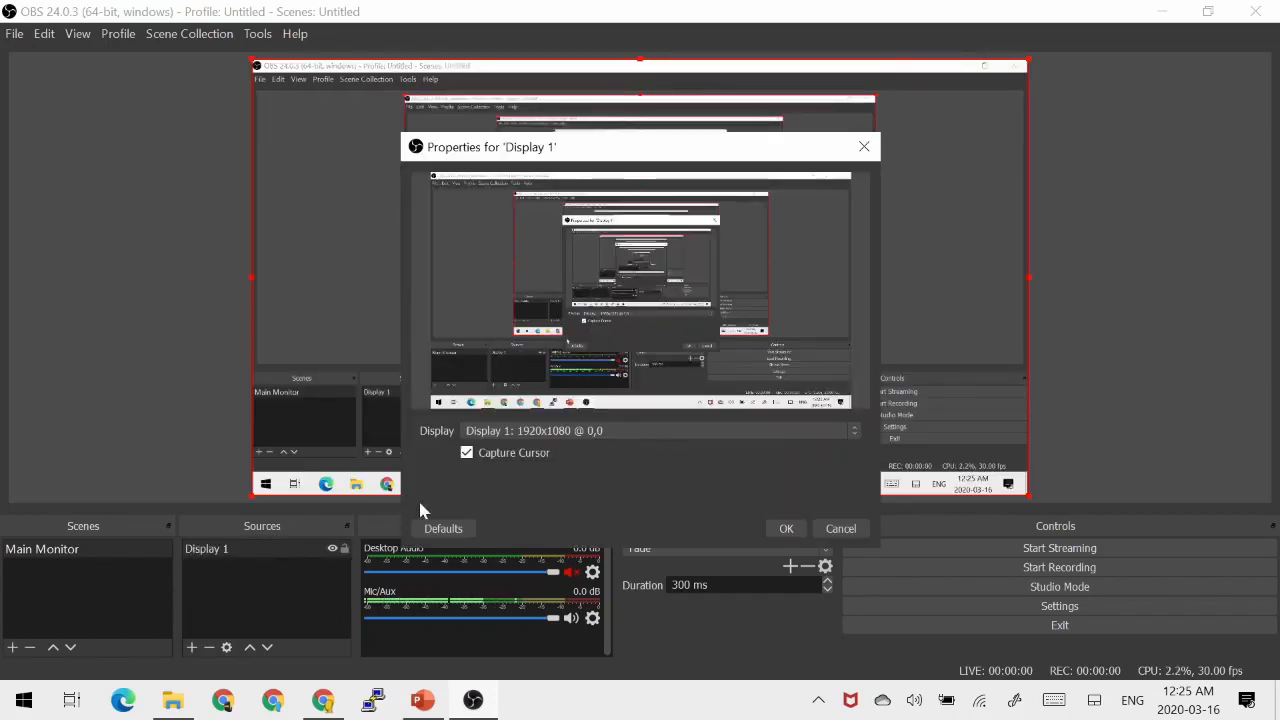
- Set the source to capture Display 1: 1920x1080 @ 0,0 and accept its properties
click(577, 428)
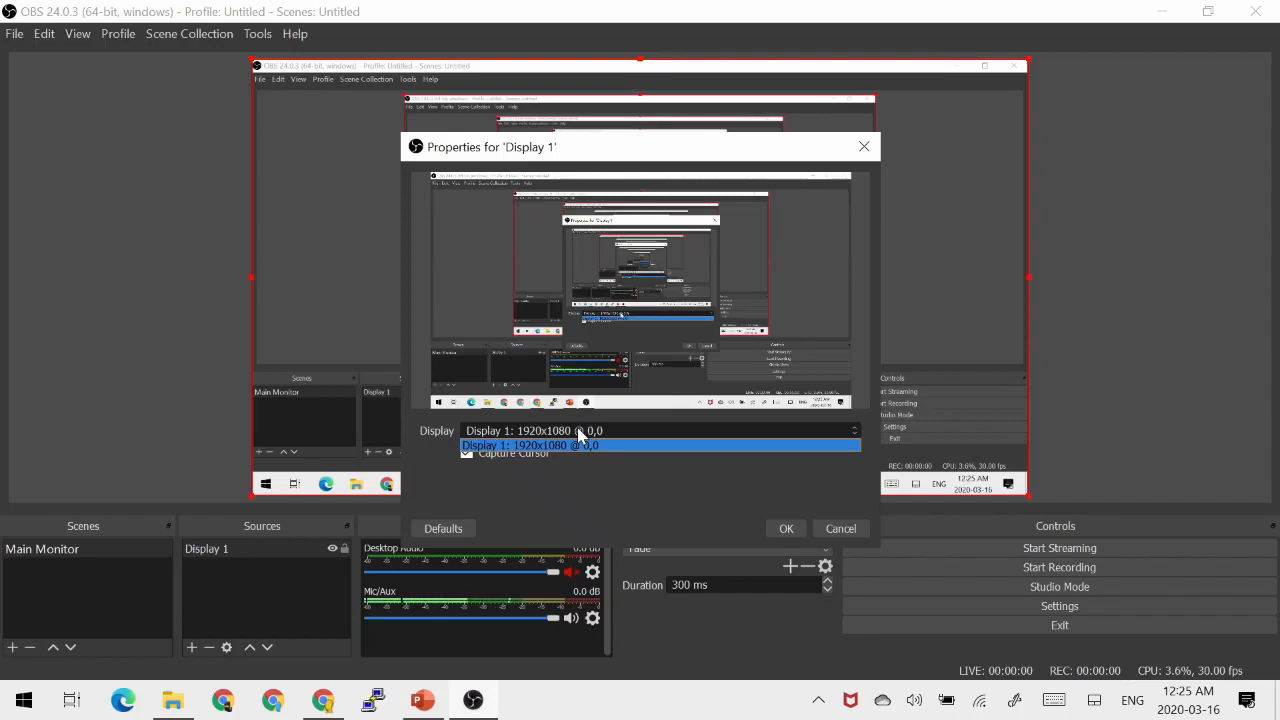
click(580, 447)
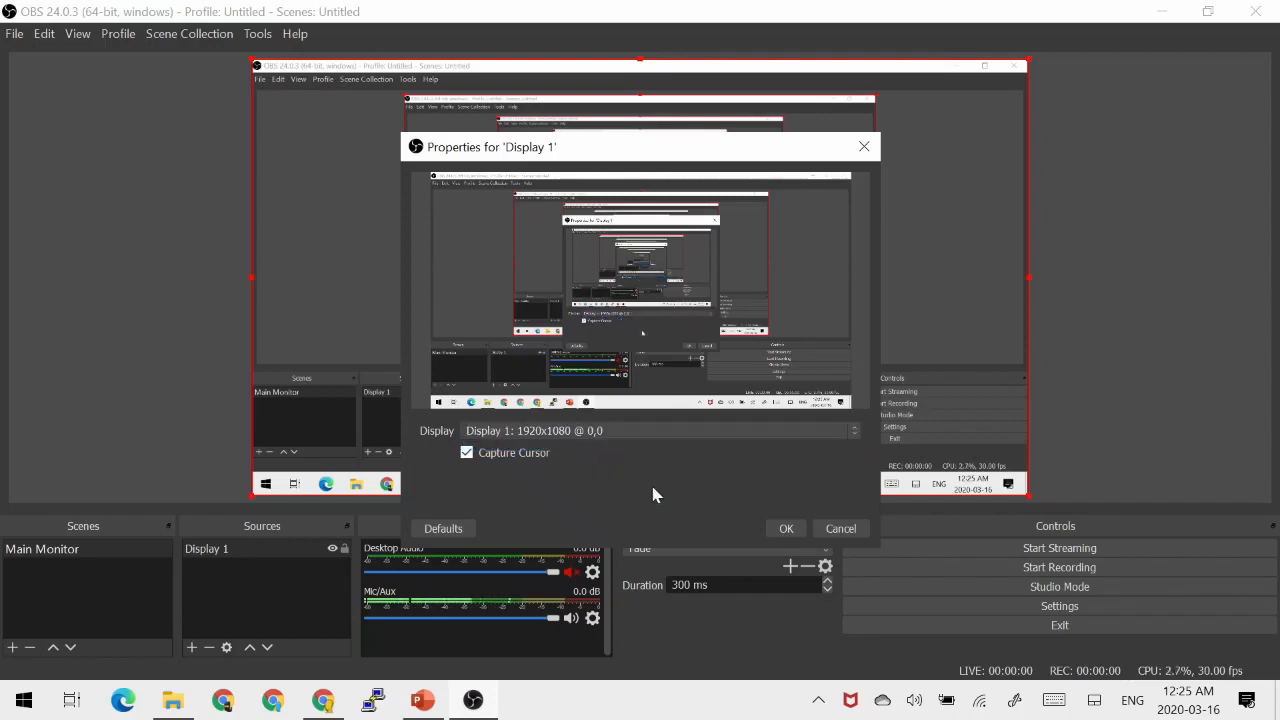
click(785, 528)
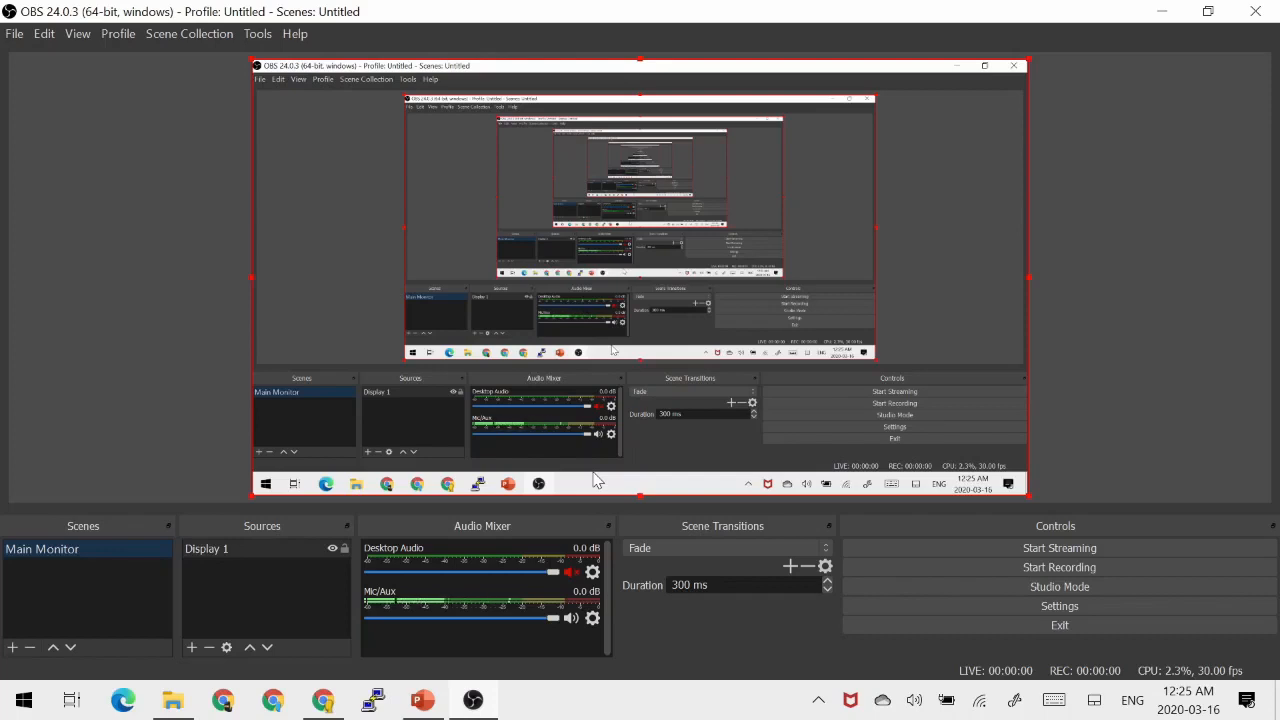
- Toggle the visibility and the lock of the Display 1 source, leaving it unlocked and hidden
click(333, 552)
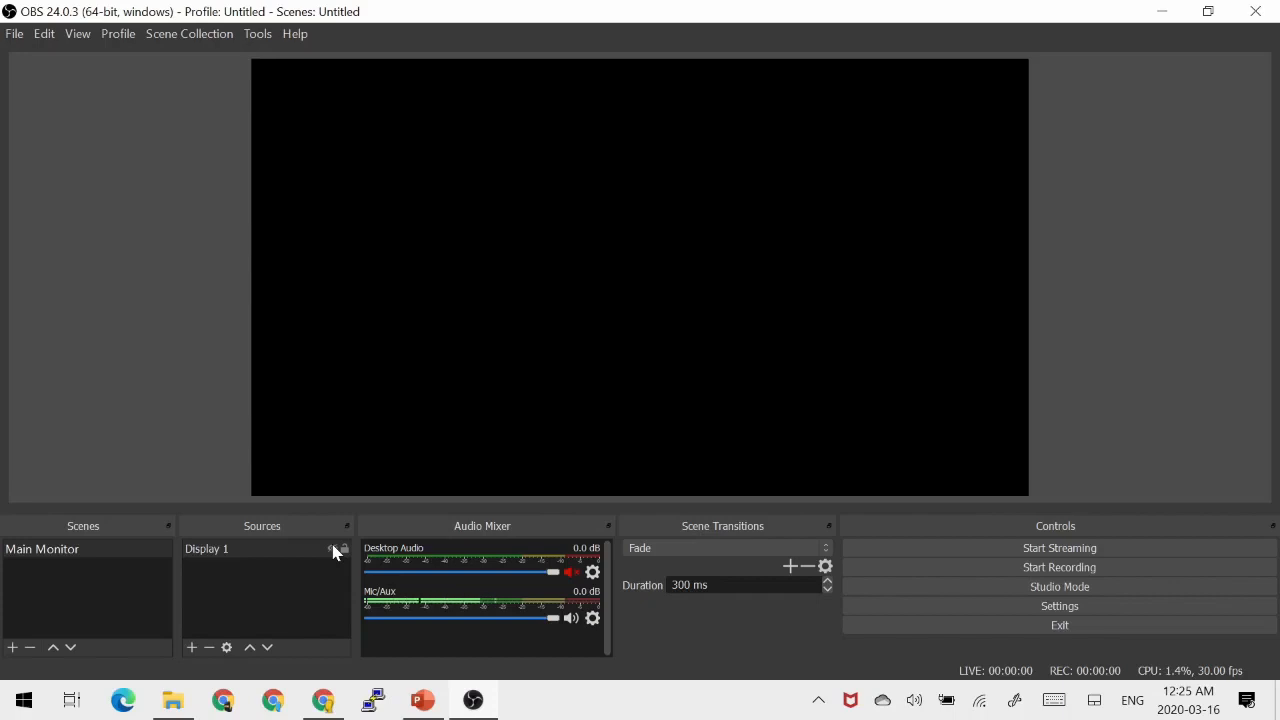
click(333, 552)
click(333, 552)
click(344, 549)
click(332, 550)
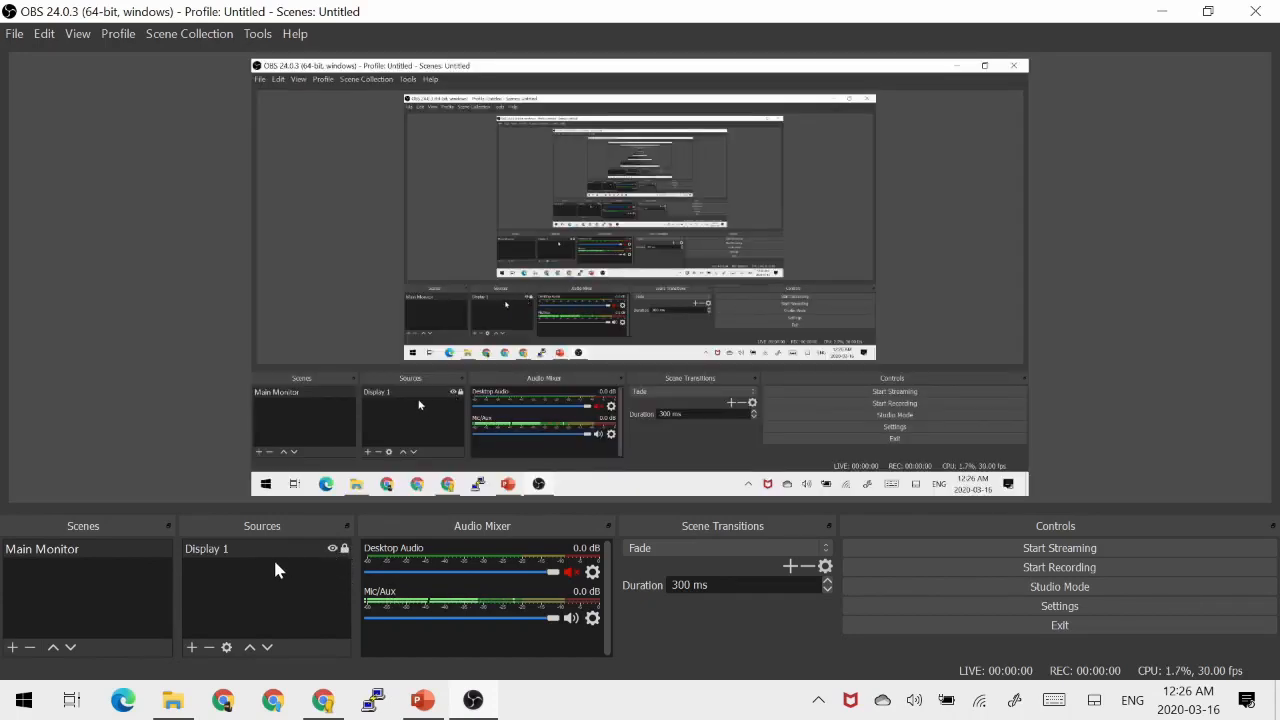
click(334, 560)
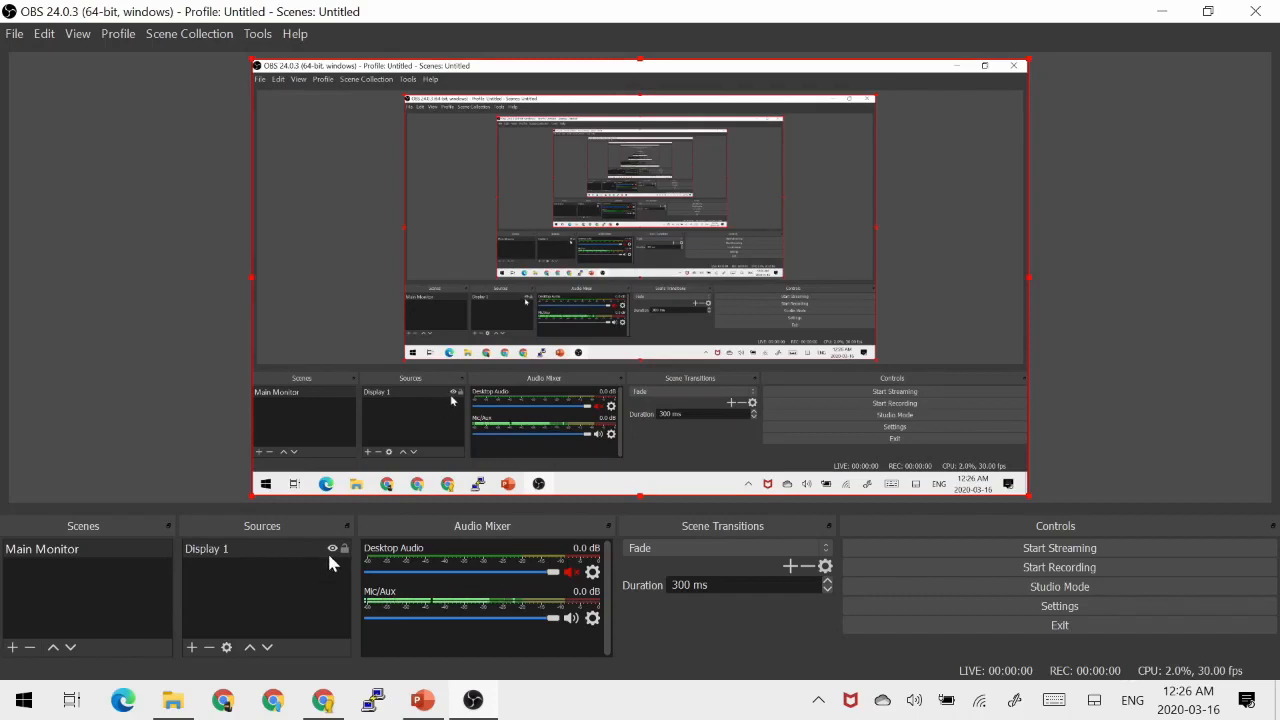
click(331, 549)
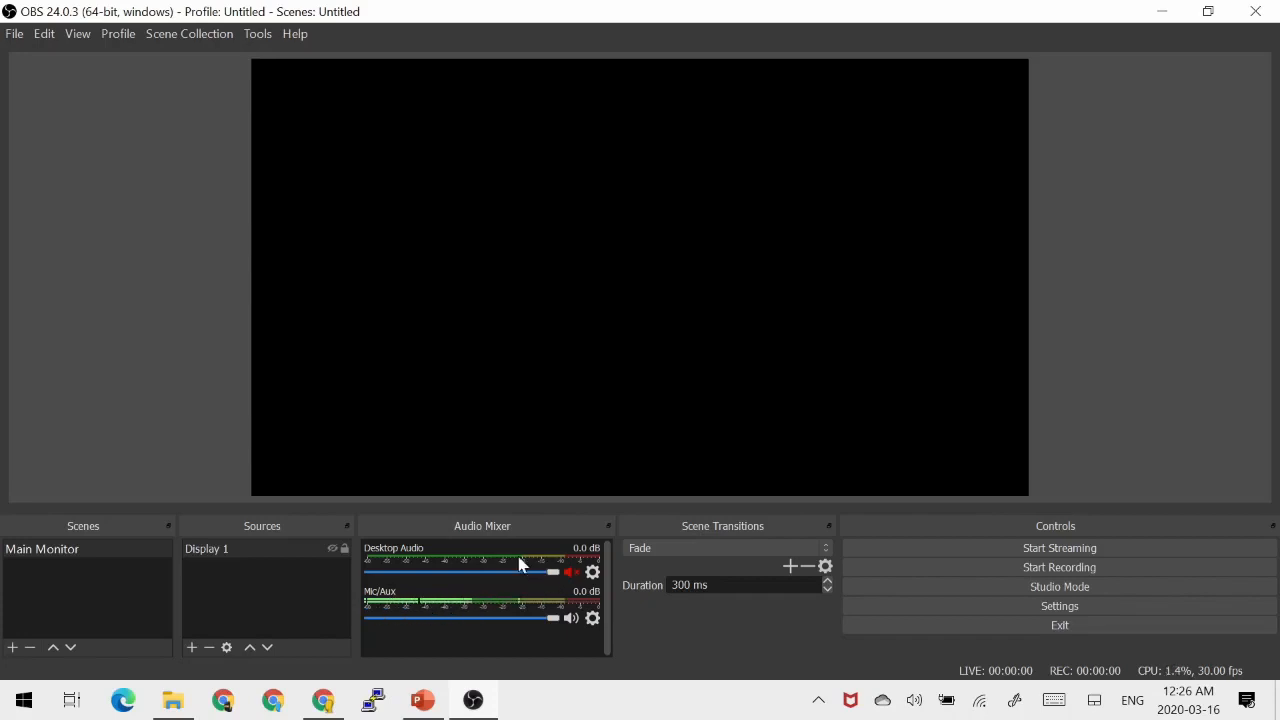
- Open the Output settings
click(917, 607)
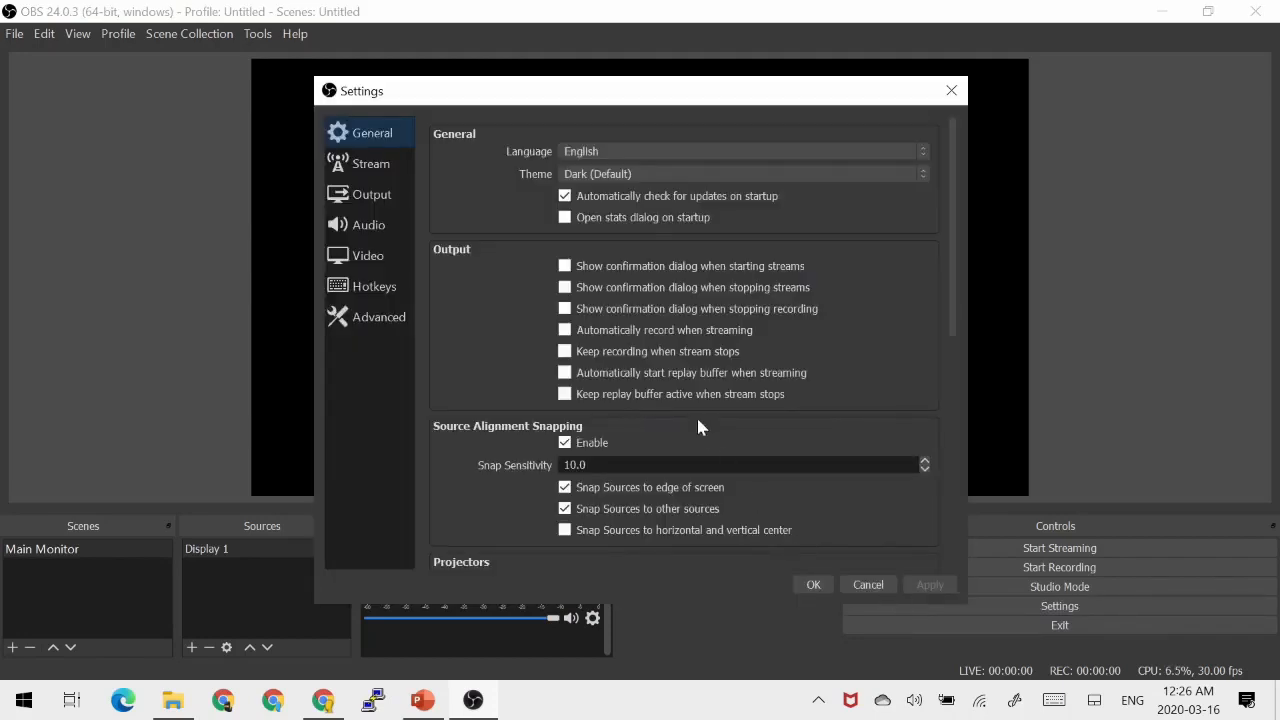
click(338, 194)
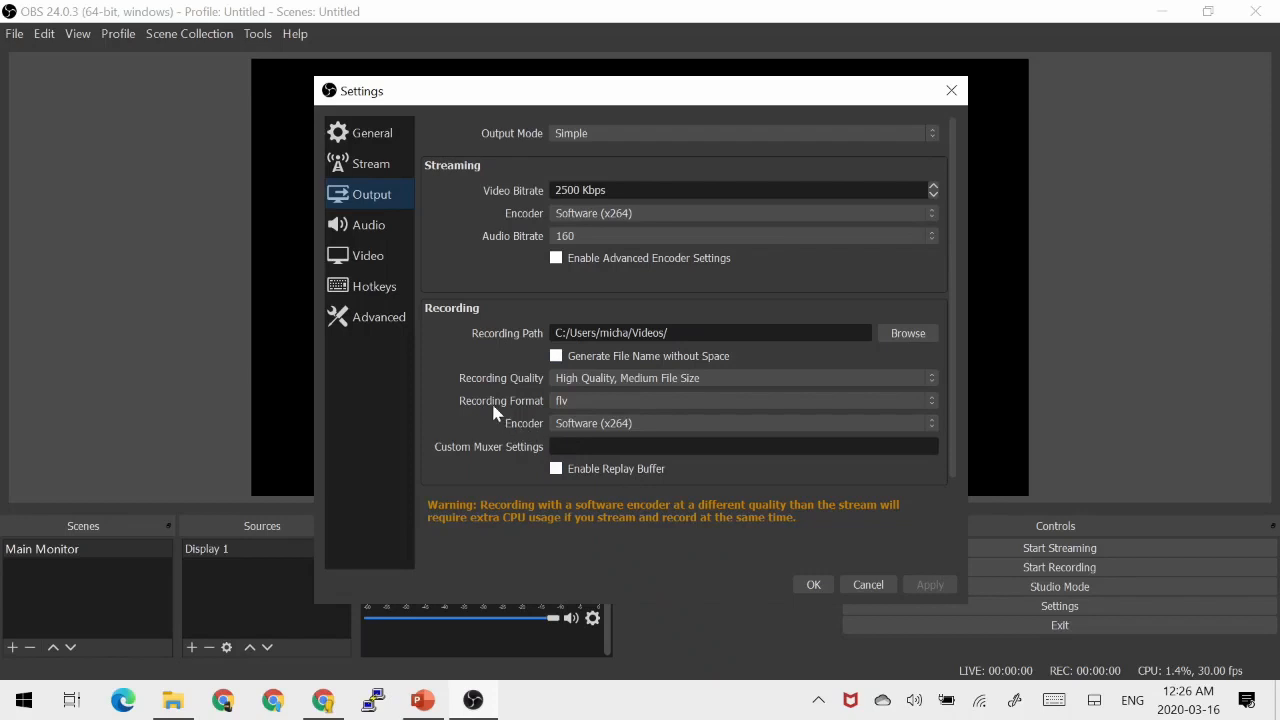
- Try mp4 as the recording format and set it back to flv
click(573, 399)
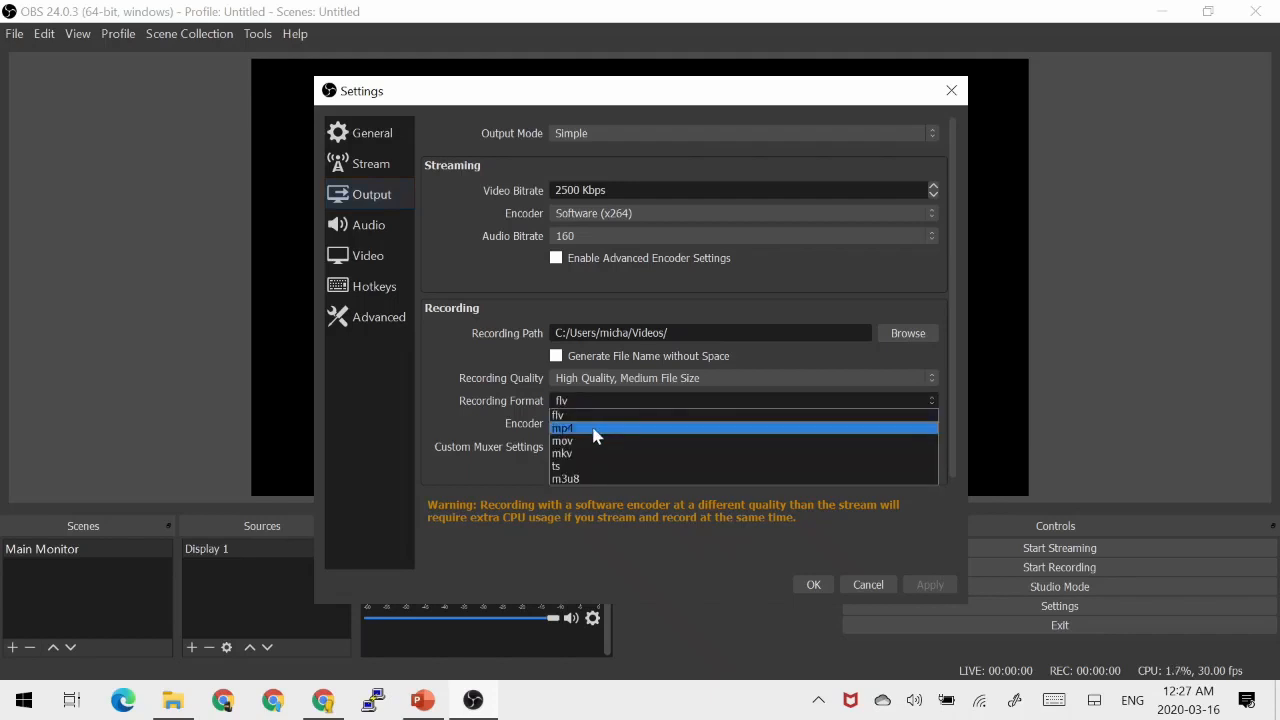
click(596, 430)
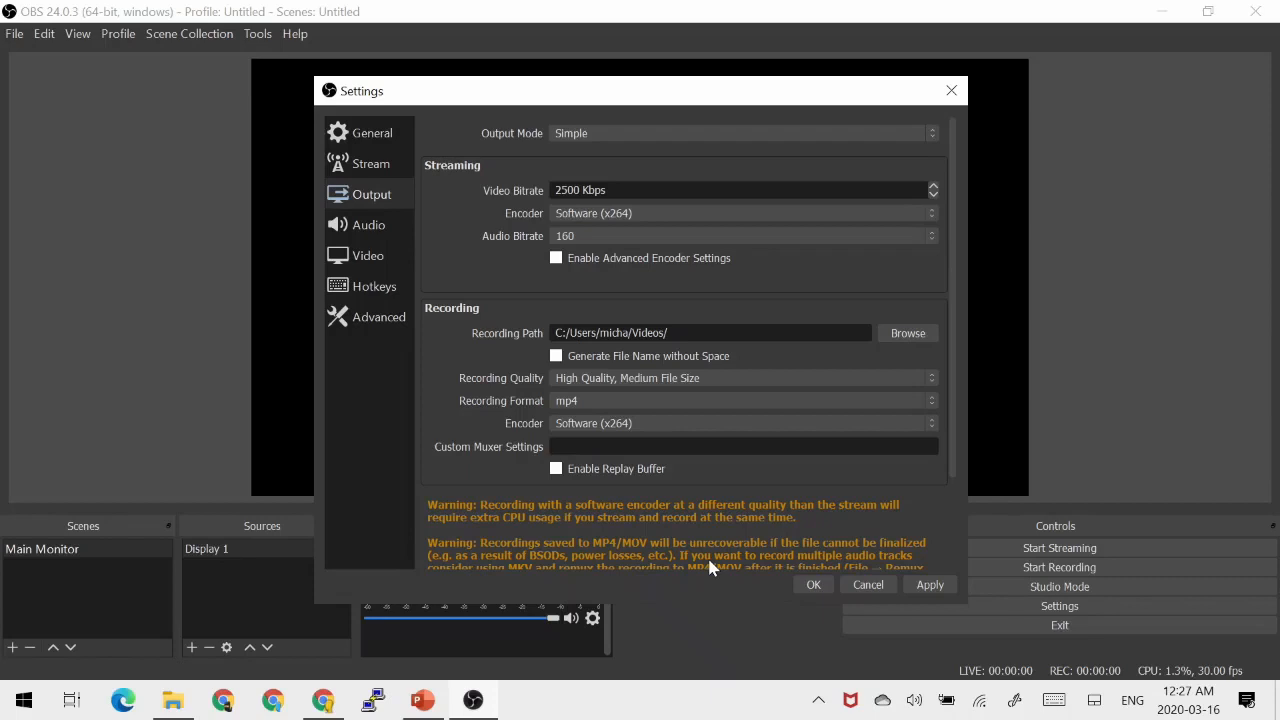
click(600, 404)
click(584, 415)
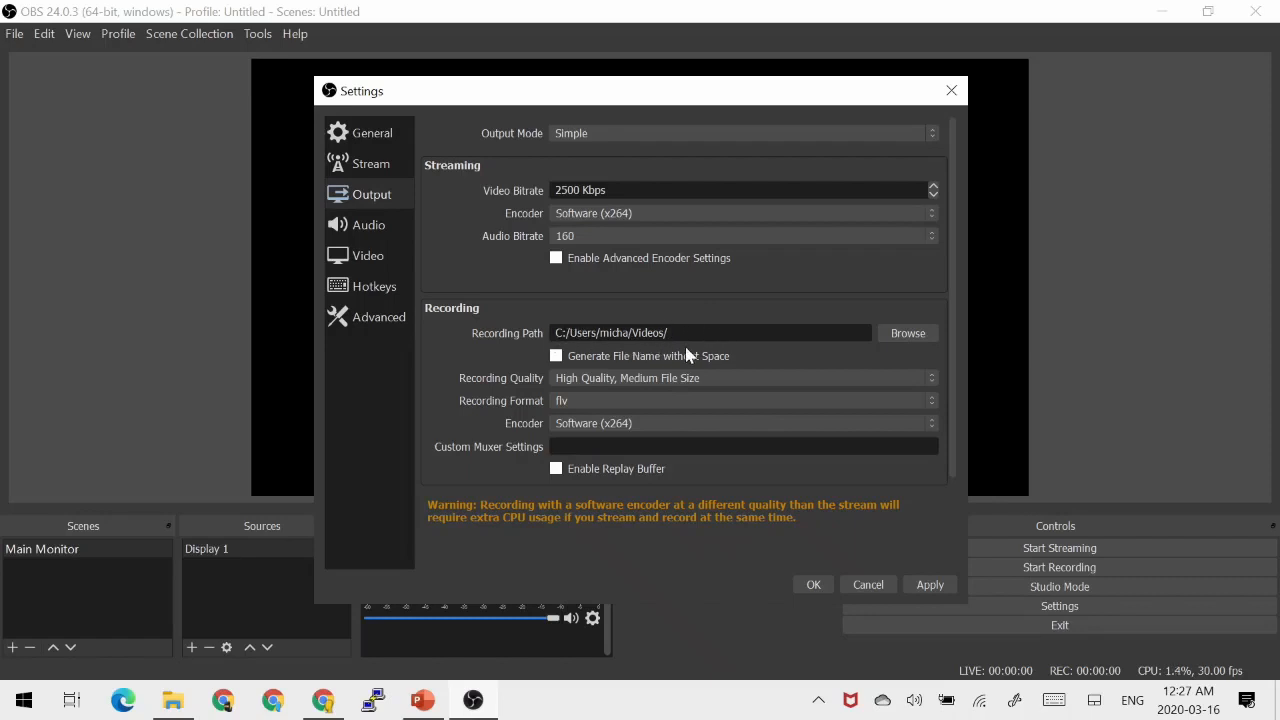
- Accept the output settings and make the Display 1 source visible again
click(811, 585)
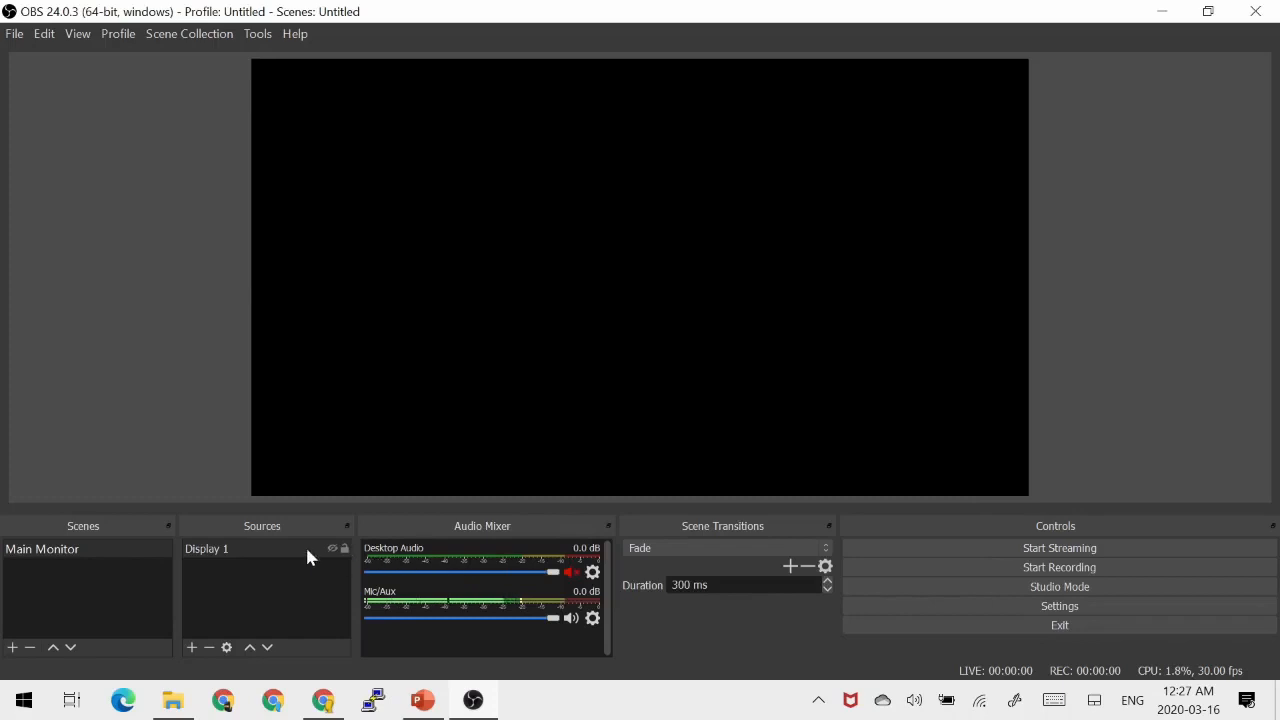
click(331, 553)
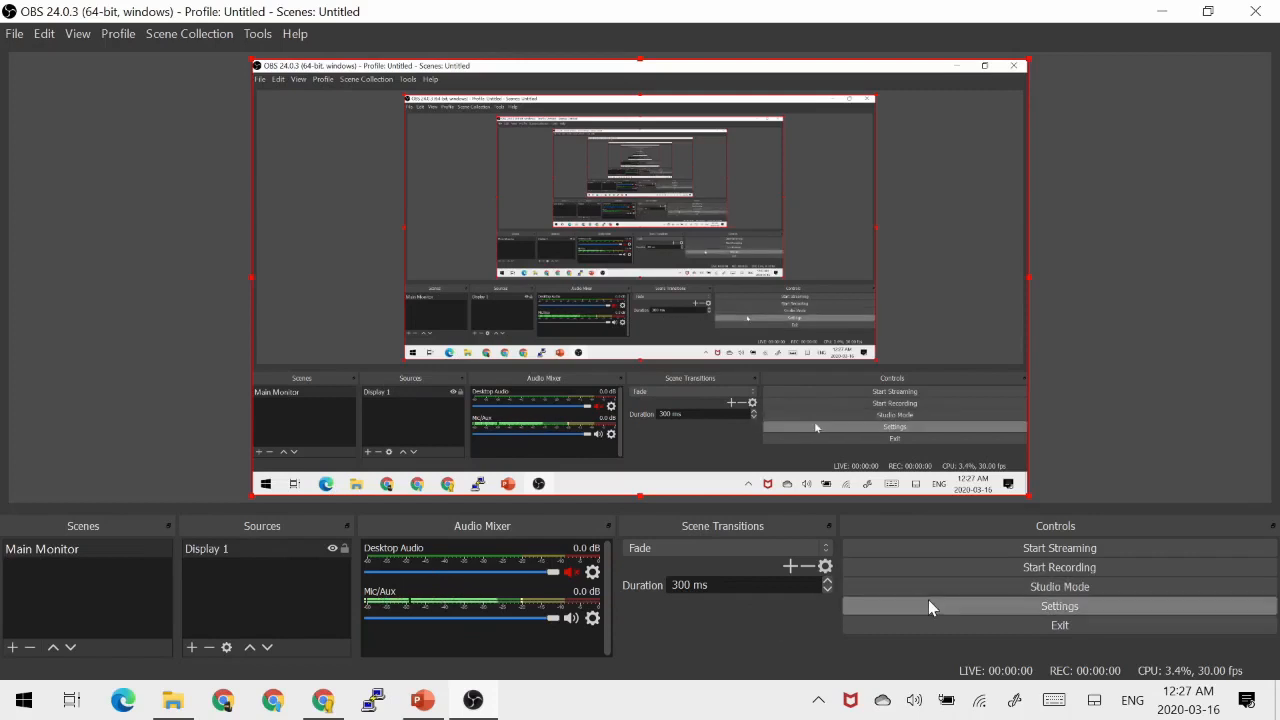
- Start recording, then minimize OBS and check its recording indicator among the hidden system tray items
click(993, 567)
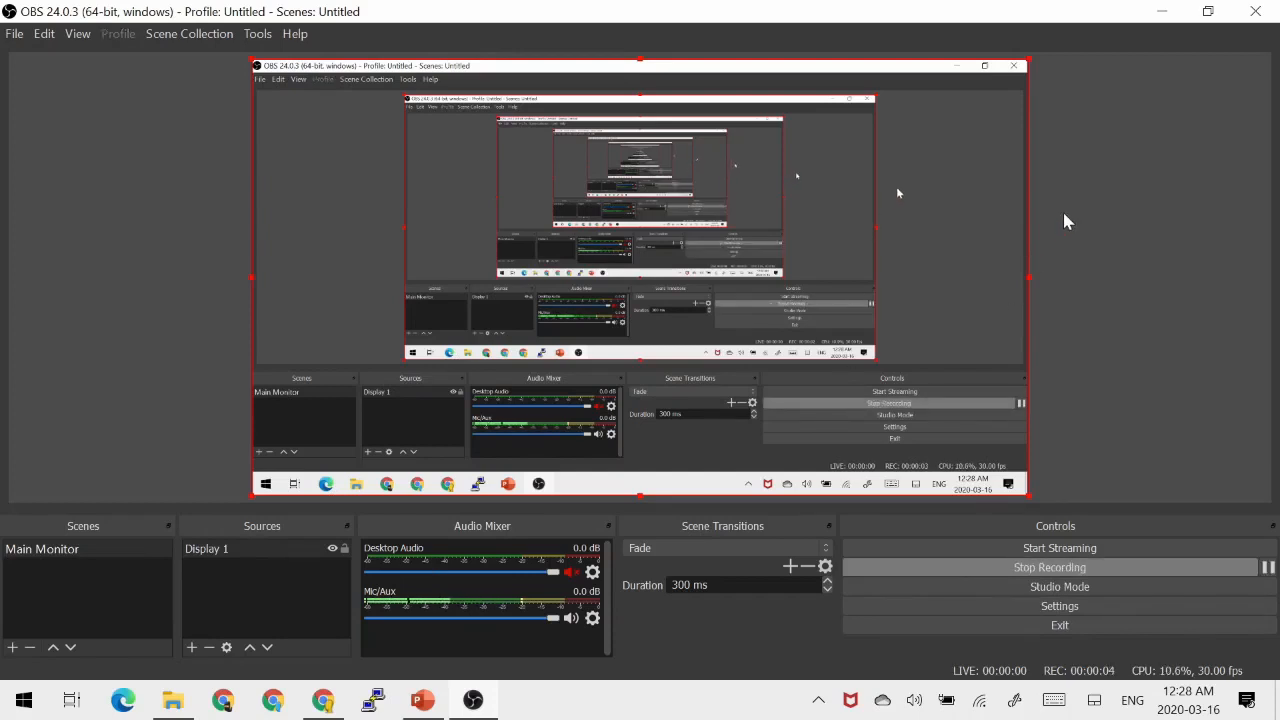
click(1162, 11)
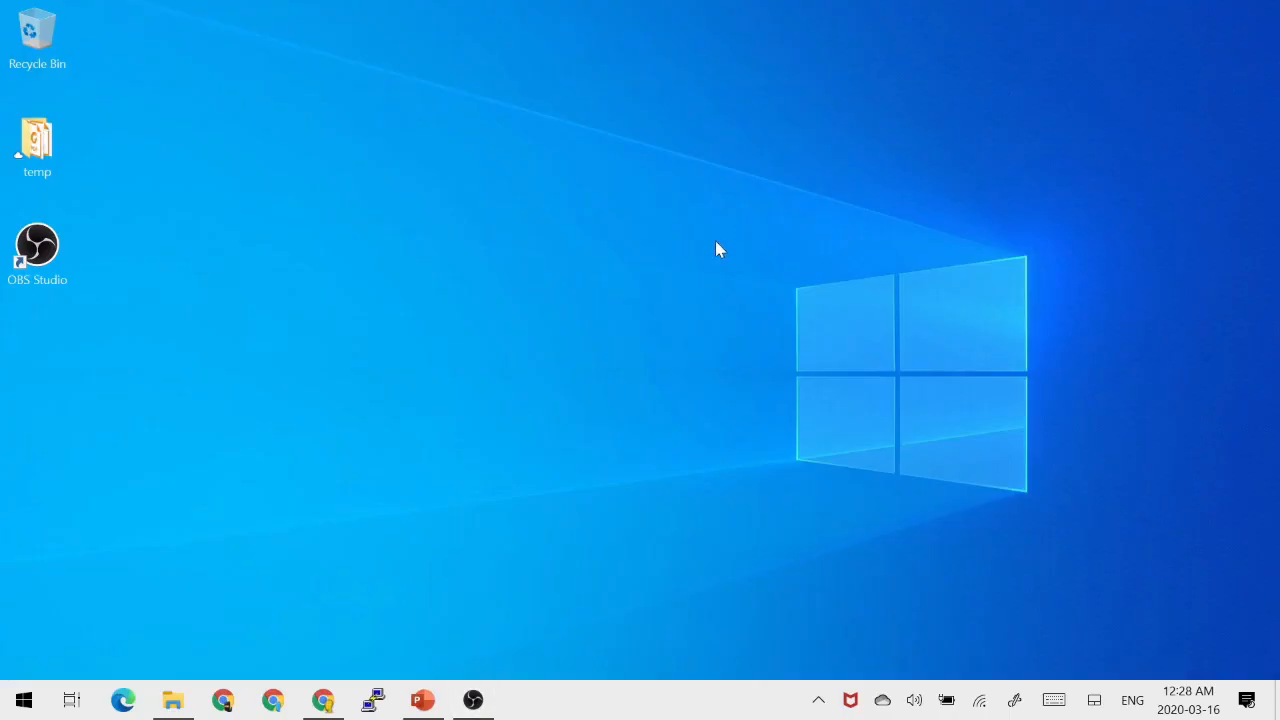
click(818, 703)
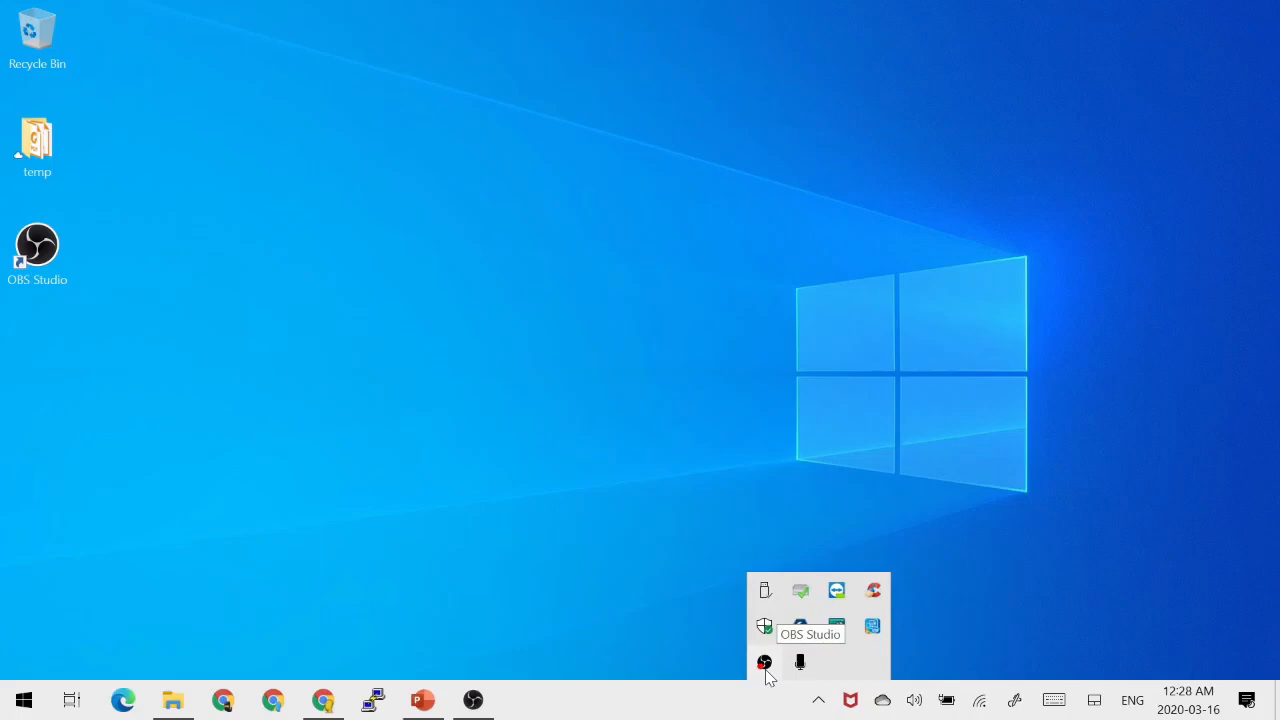
click(654, 640)
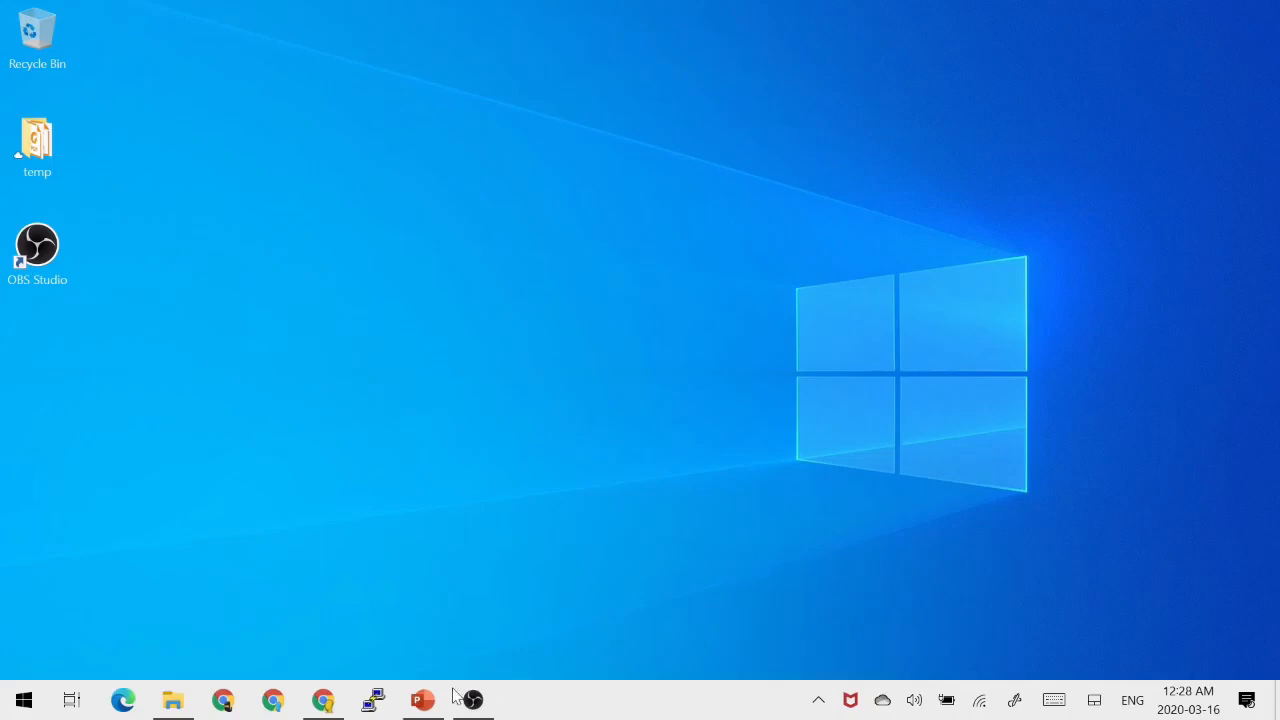
- Switch to PowerPoint, present the Gas Exchange slide show from slide 1 to the Surface Area slide, and end the show
click(418, 702)
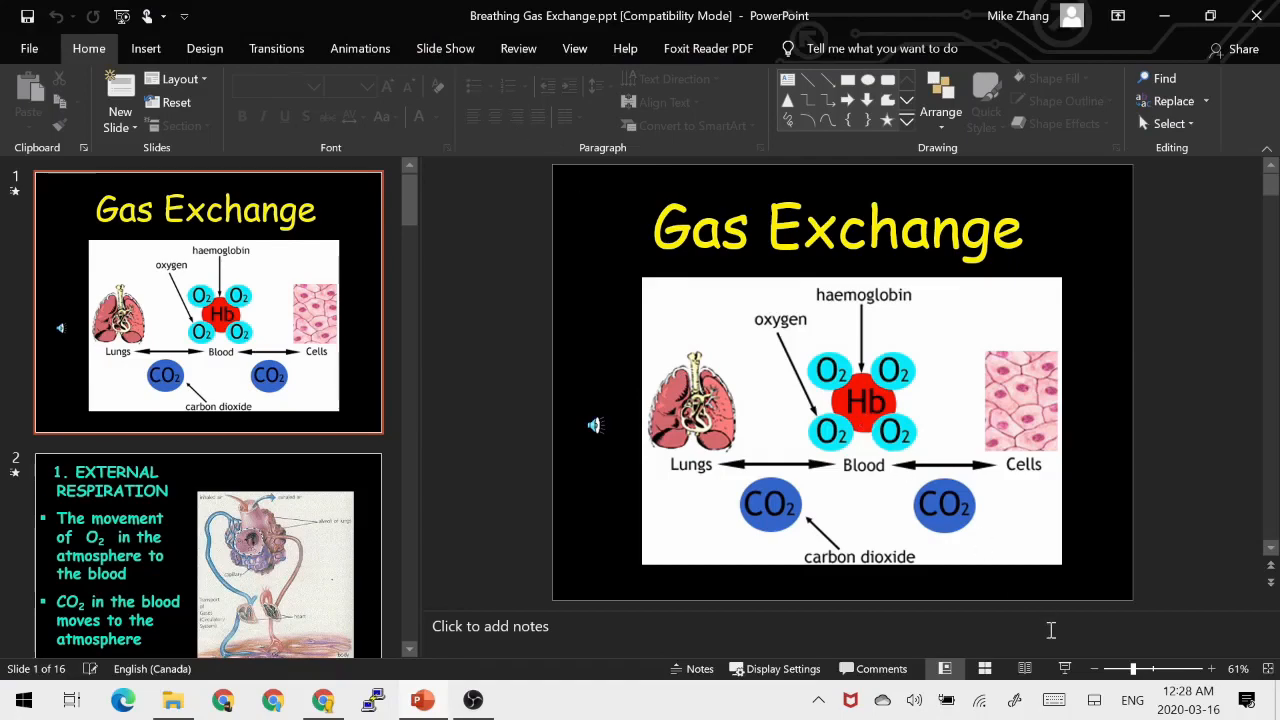
click(1064, 668)
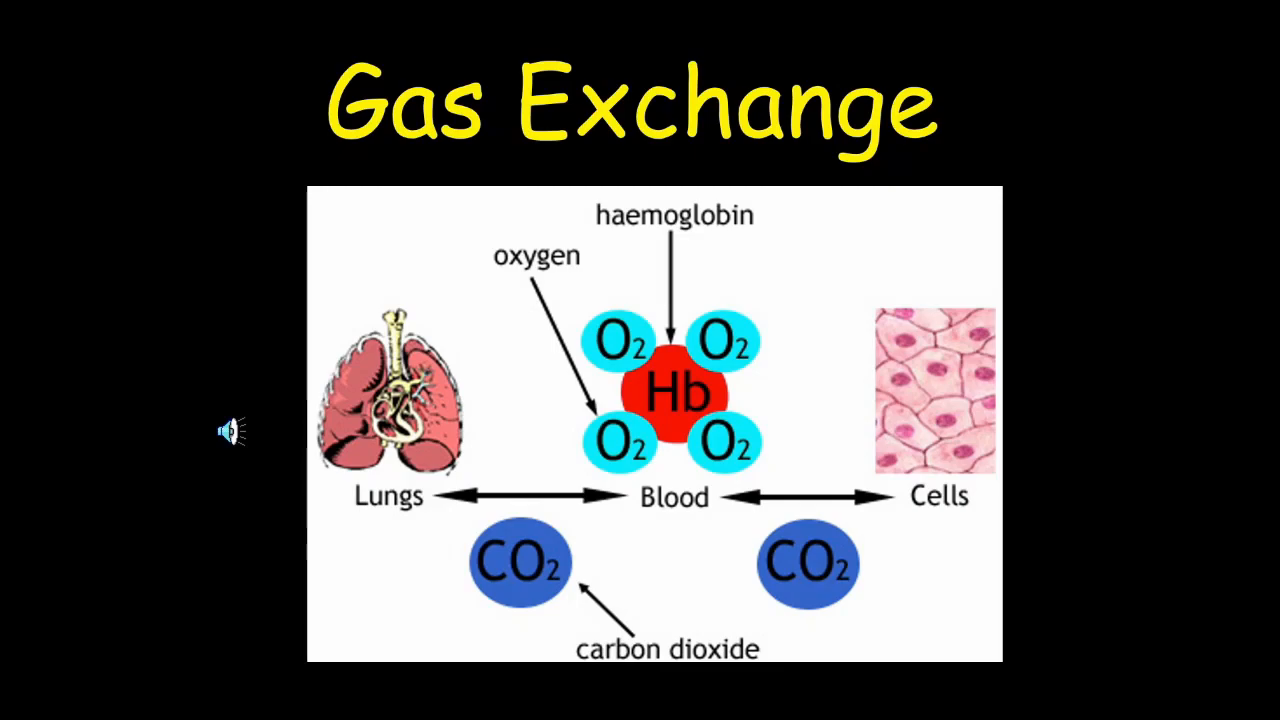
key(Right)
key(Right)
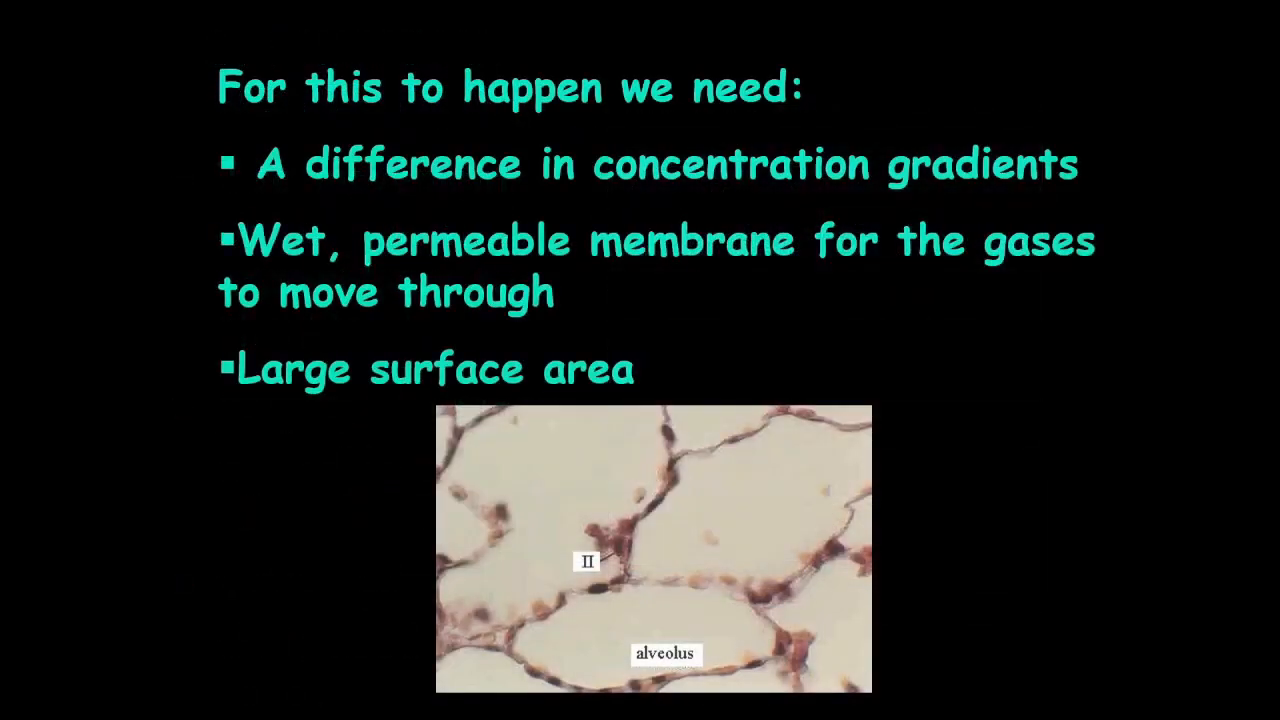
key(Right)
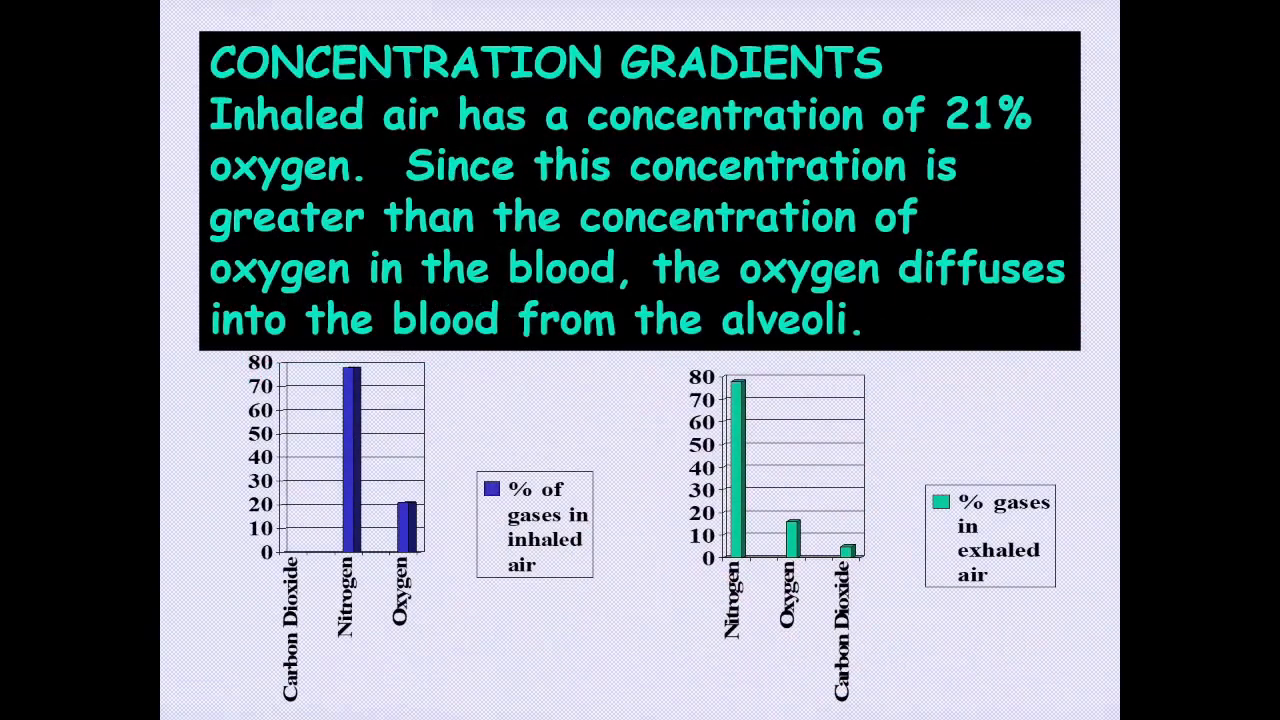
key(Right)
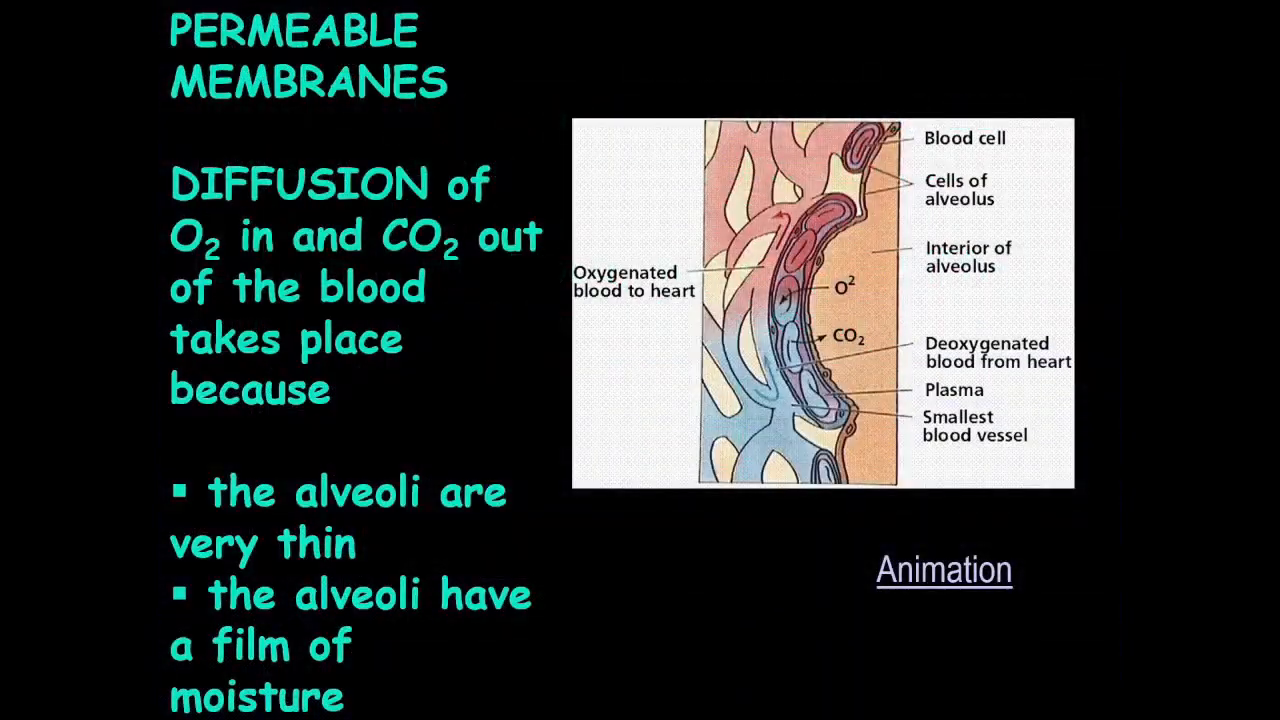
key(Right)
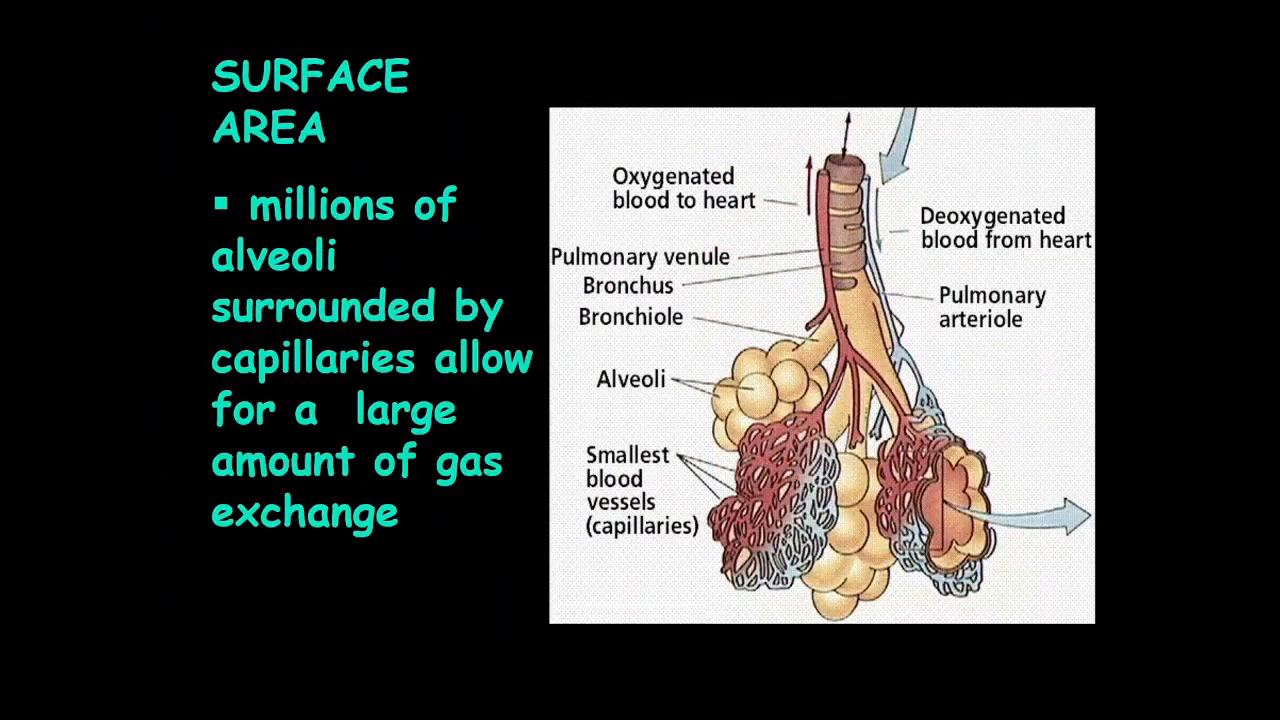
key(Escape)
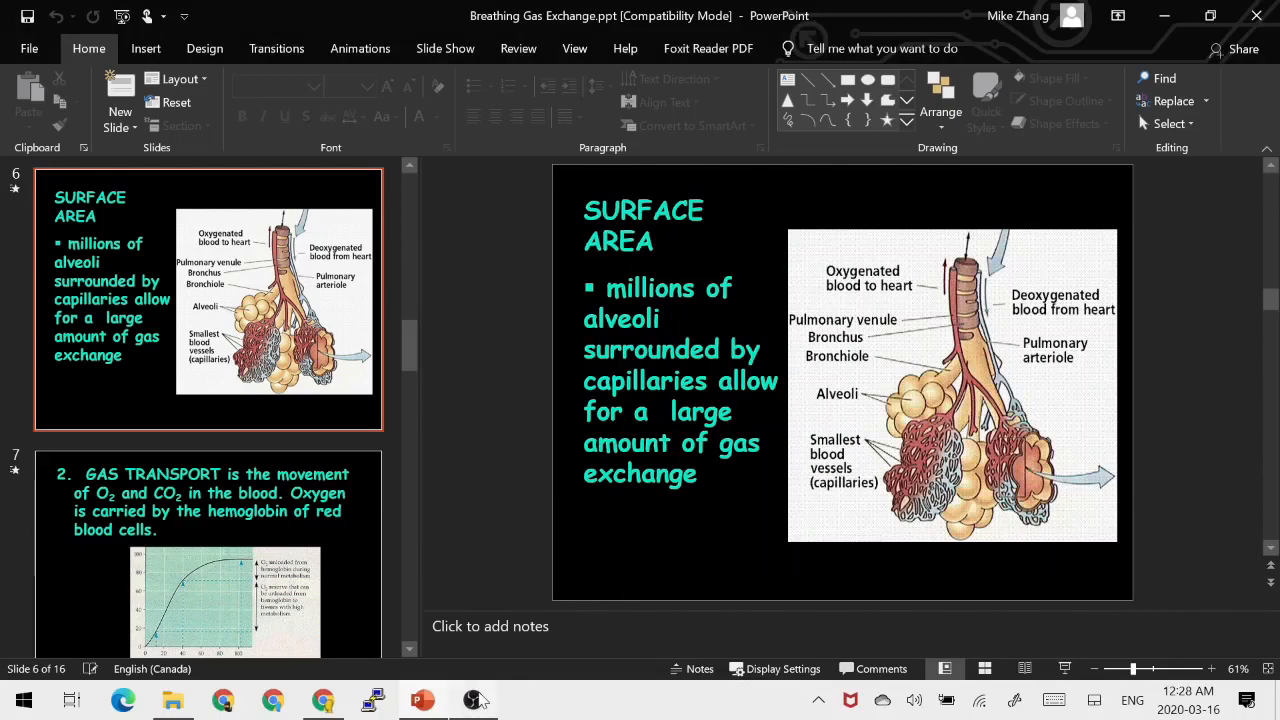
- Switch back to OBS and stop the recording
click(480, 700)
click(1012, 563)
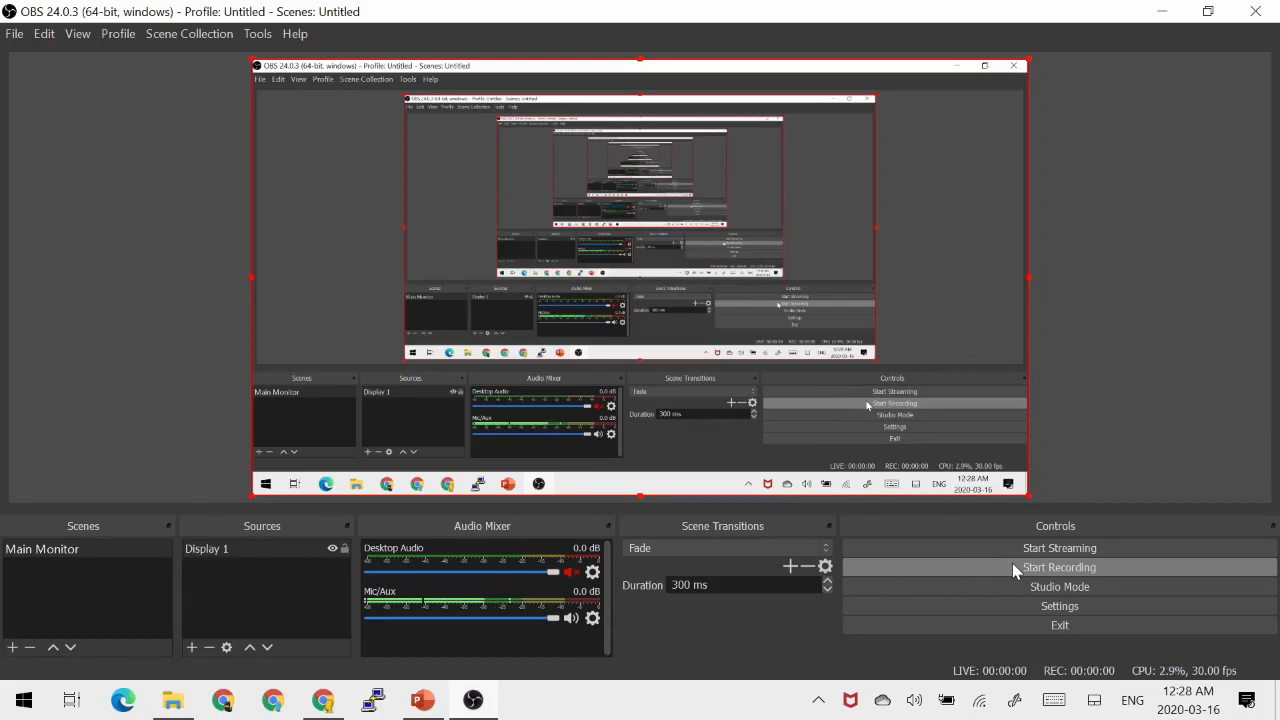
click(173, 703)
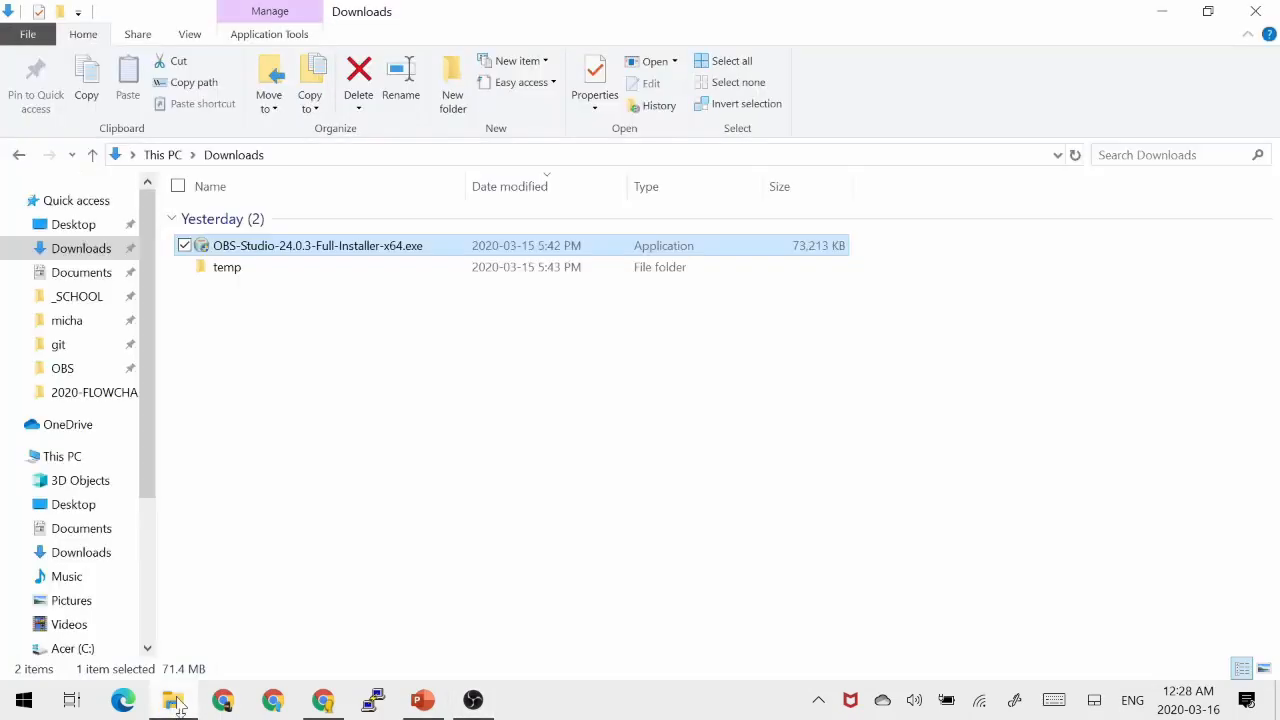
click(98, 624)
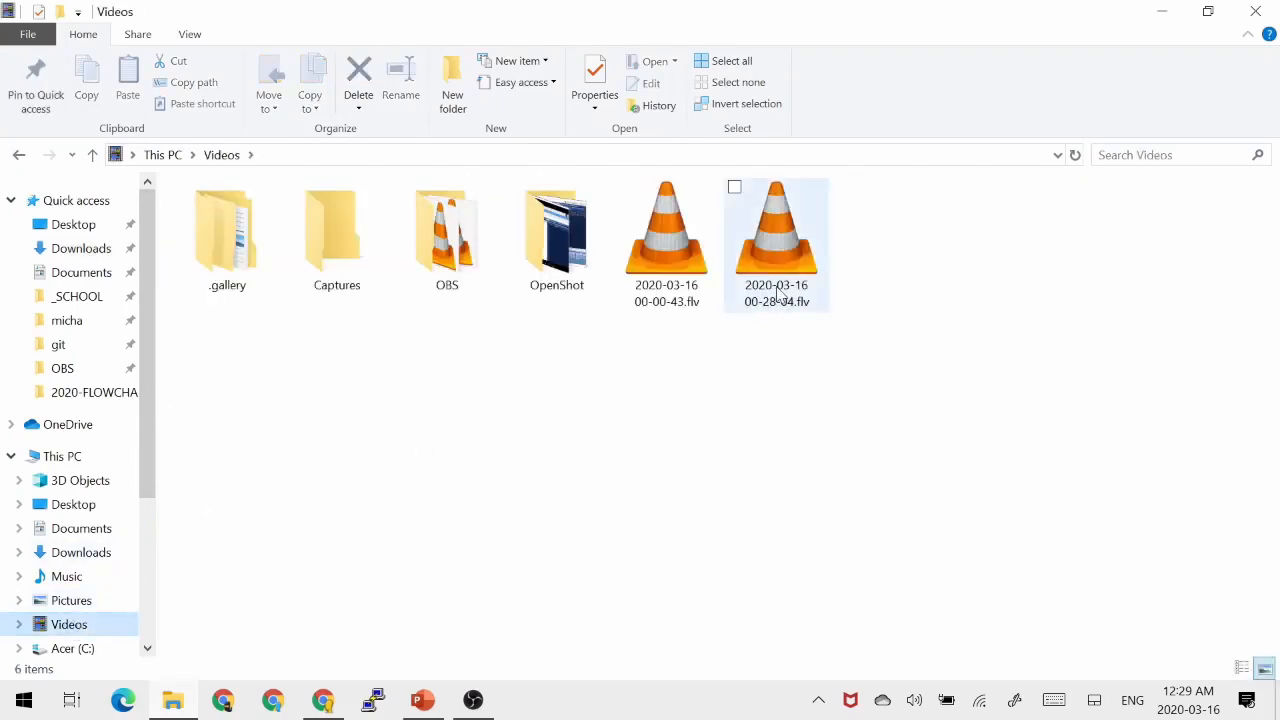
mouse_move(778, 292)
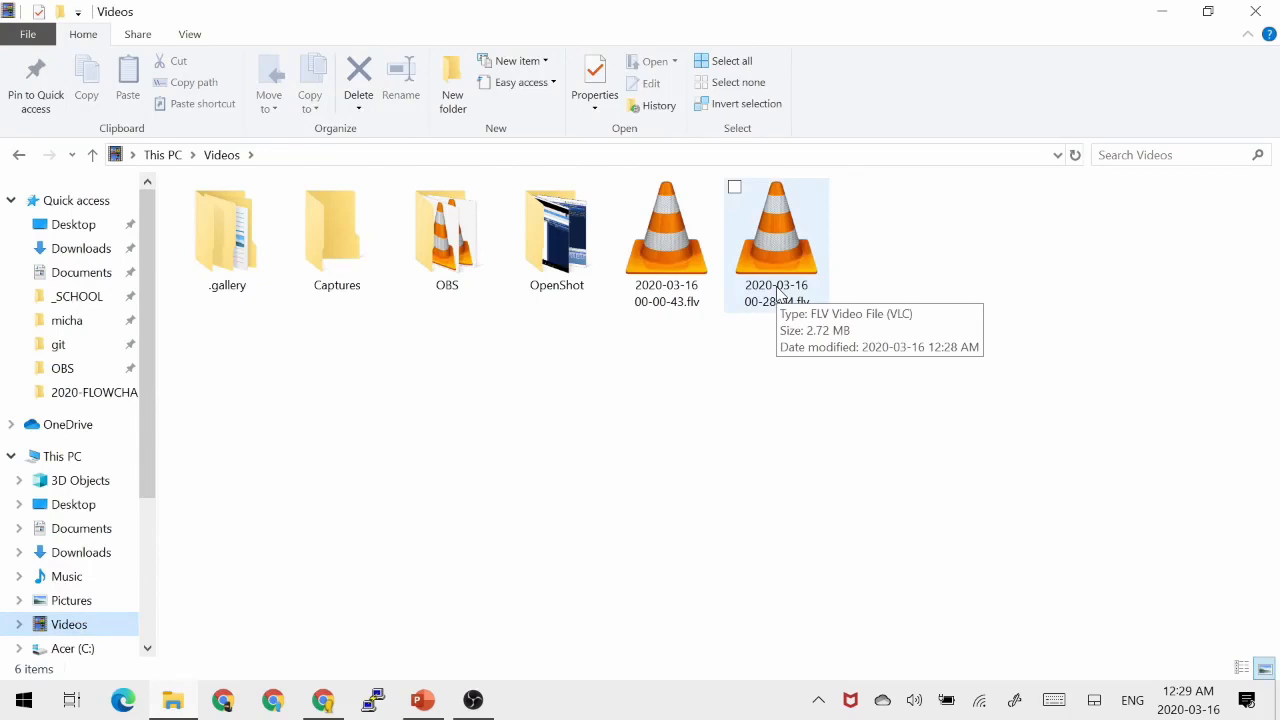
double_click(778, 292)
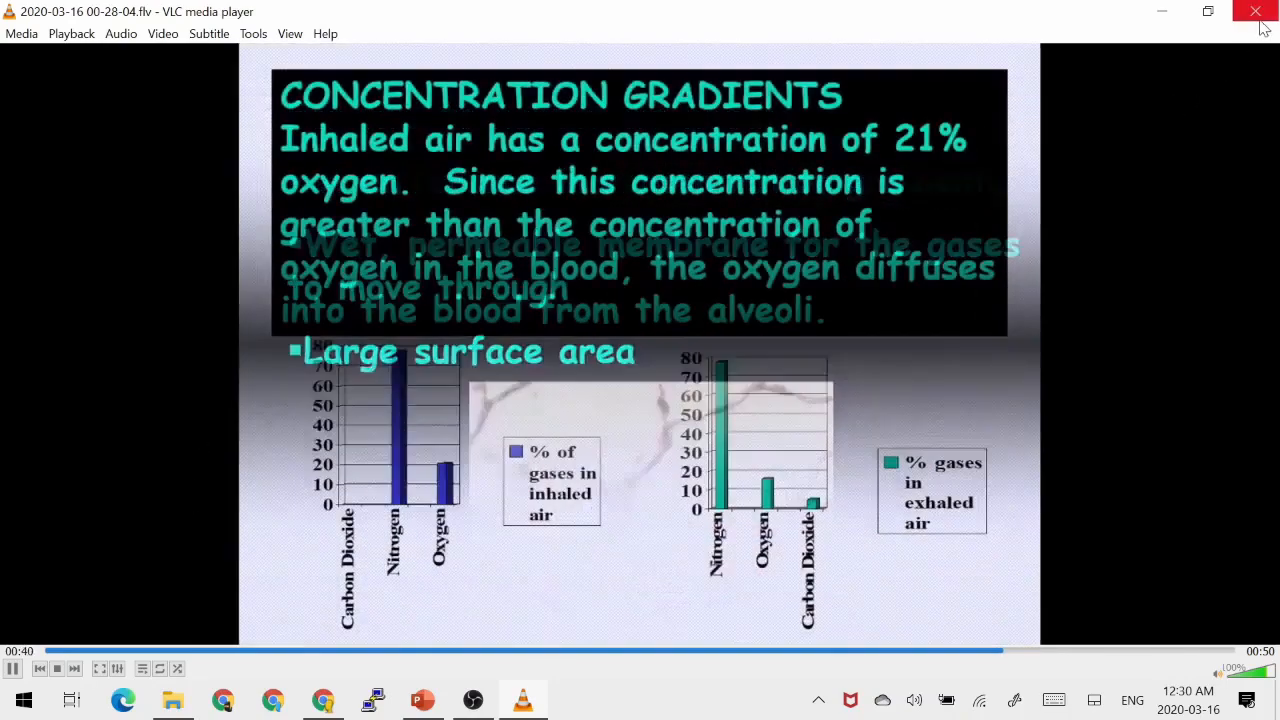
click(1256, 12)
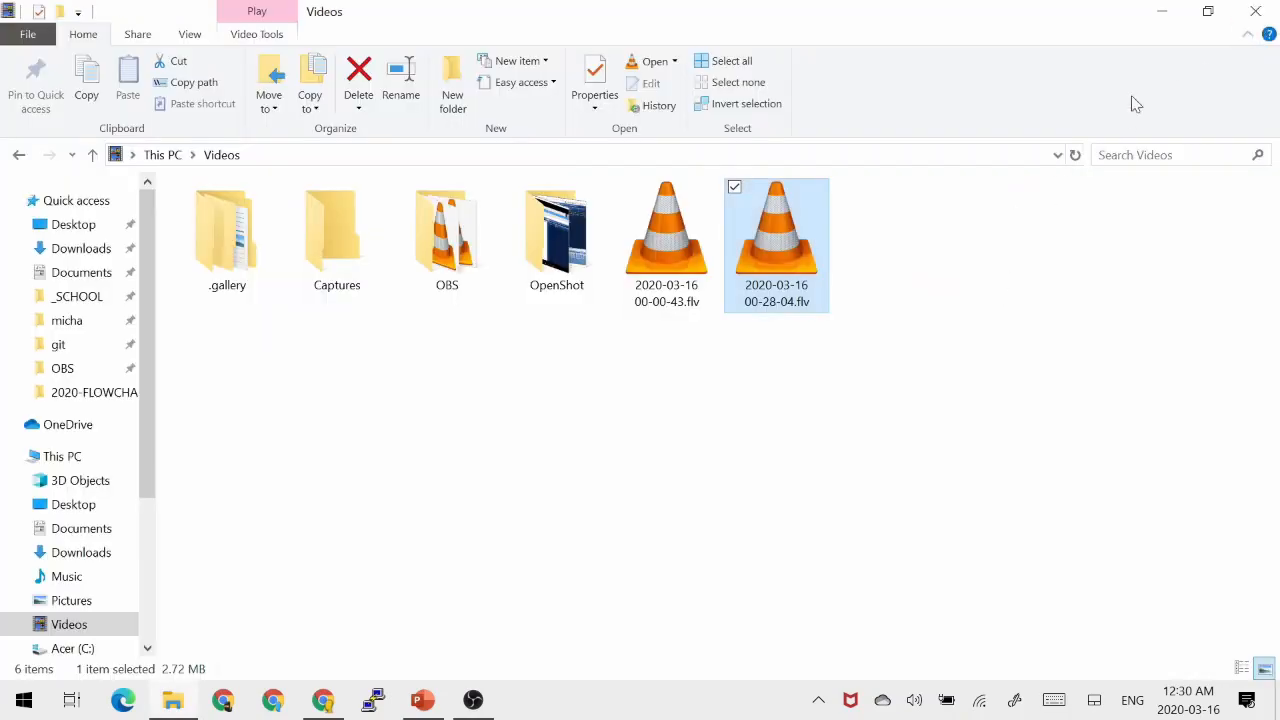
- Minimize the File Explorer, OBS and PowerPoint windows to return to the desktop
click(1163, 18)
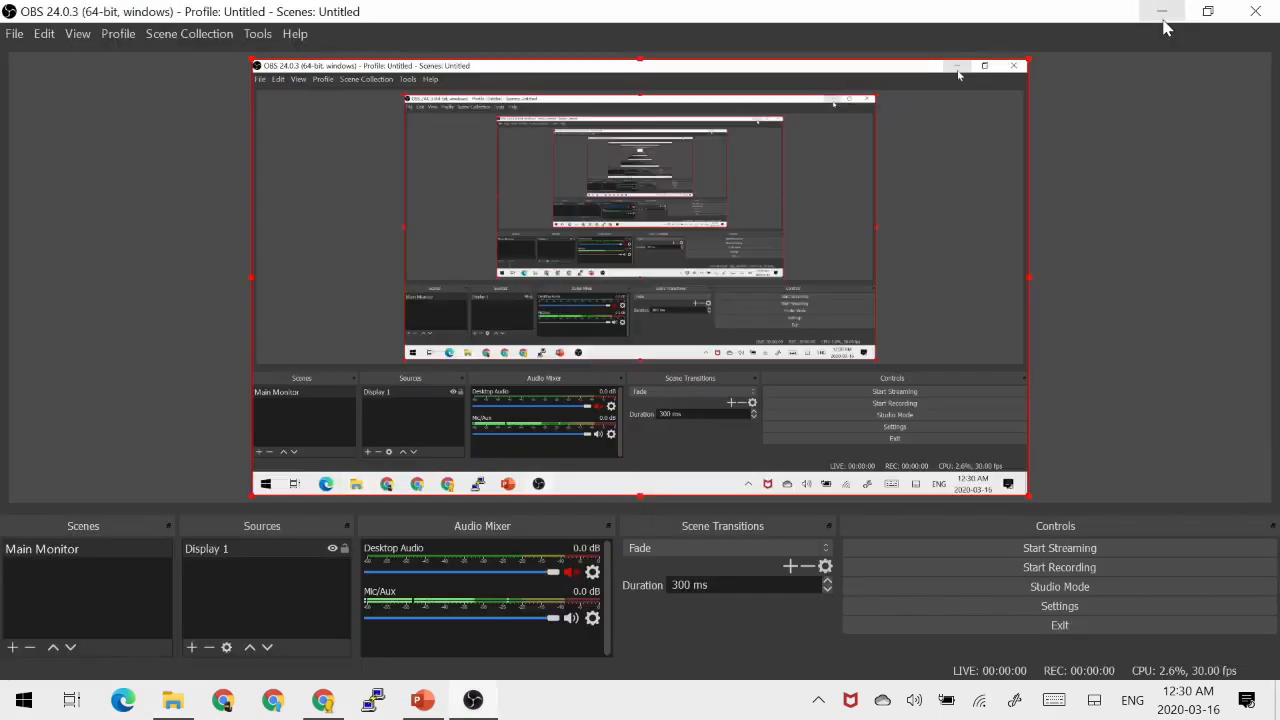
click(1163, 12)
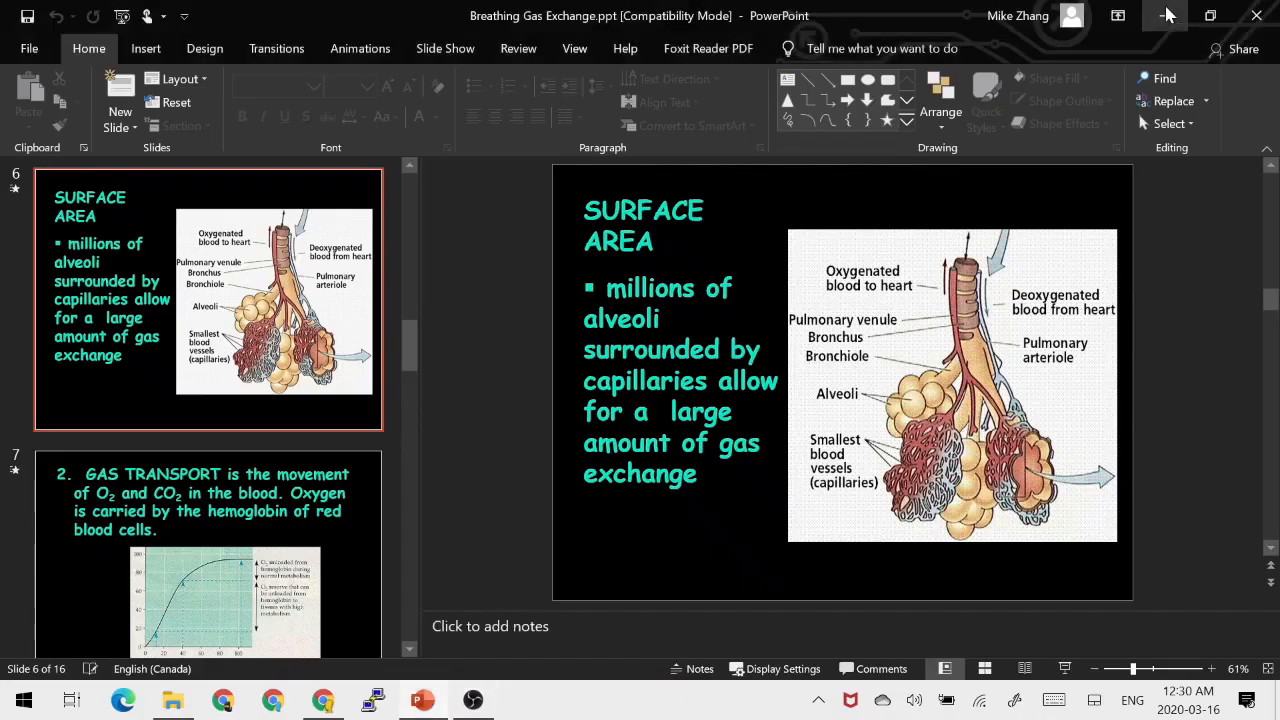
click(1166, 15)
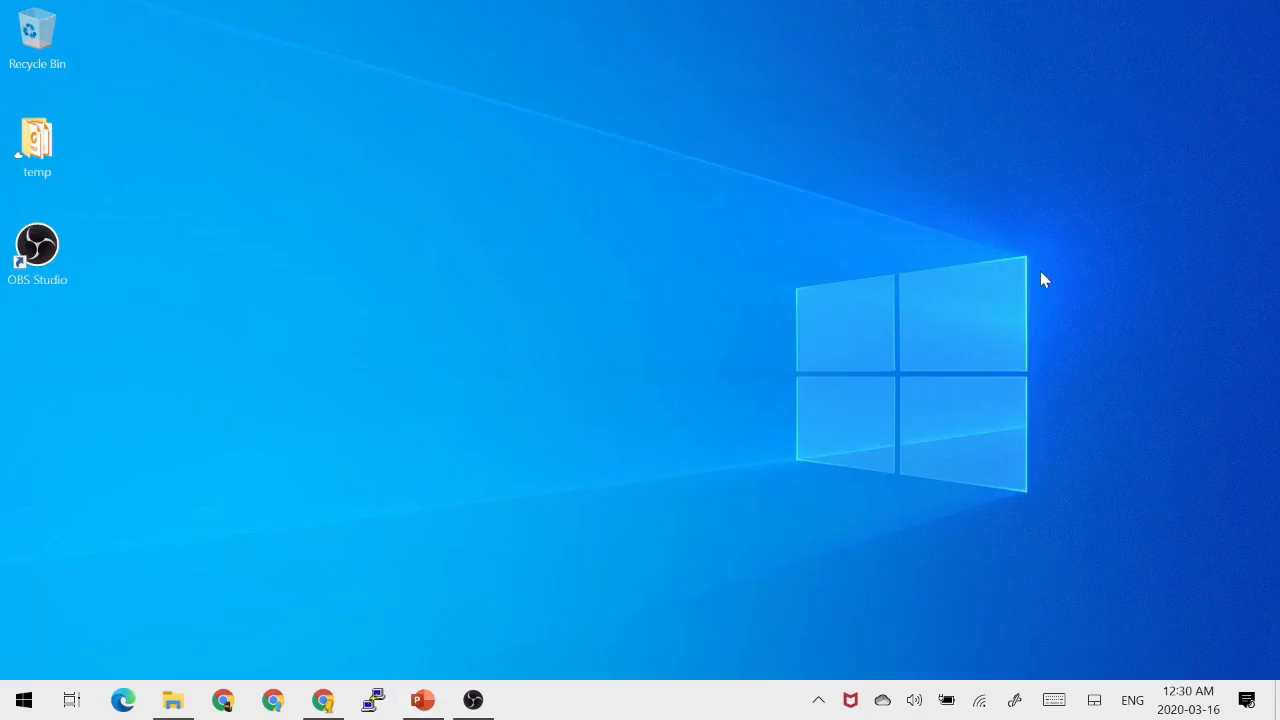